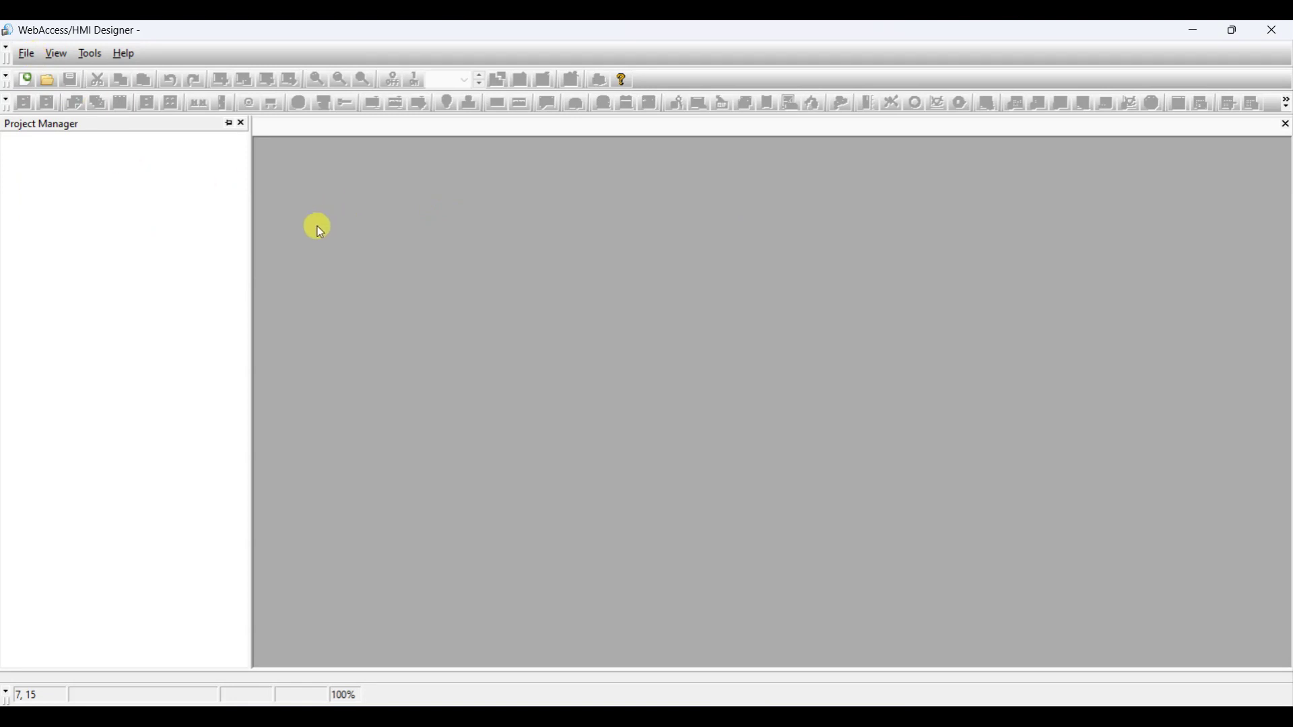
Open the File menu to begin creating a new project.
{"action": "left_click", "coordinate": [26, 60]}
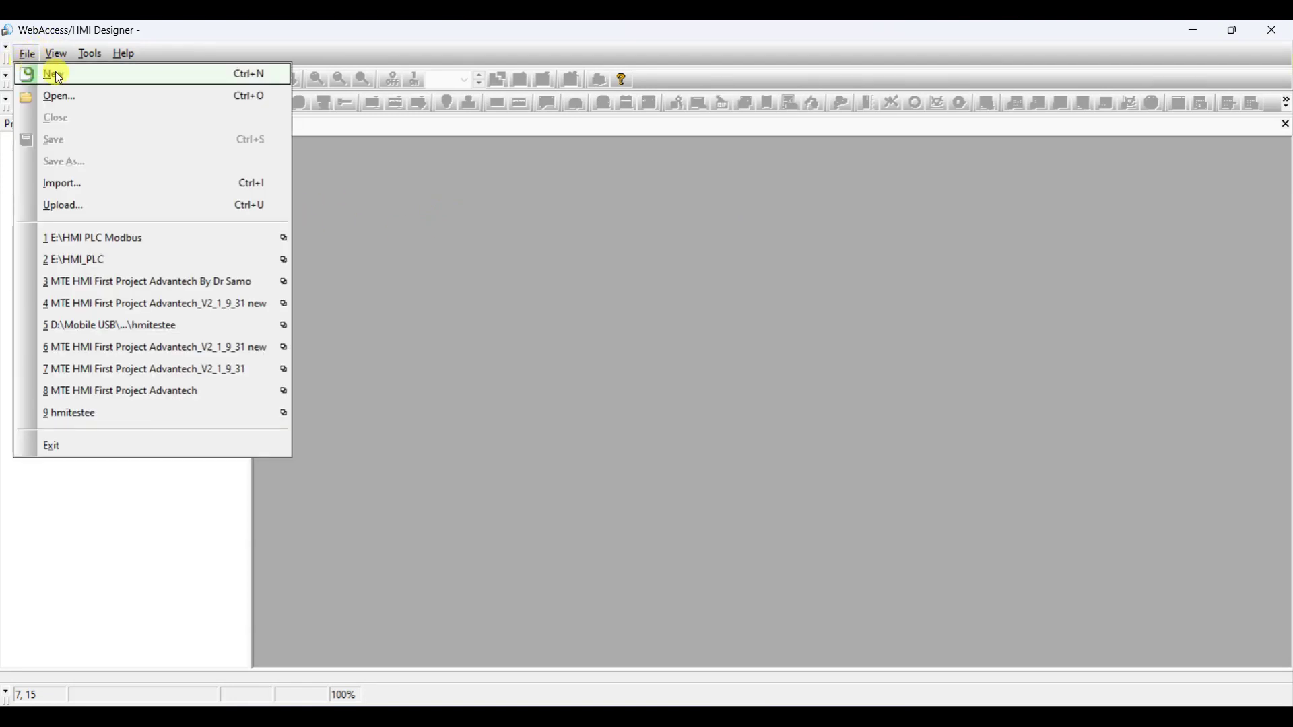
Start a new project named hmi.
{"action": "left_click", "coordinate": [107, 80]}
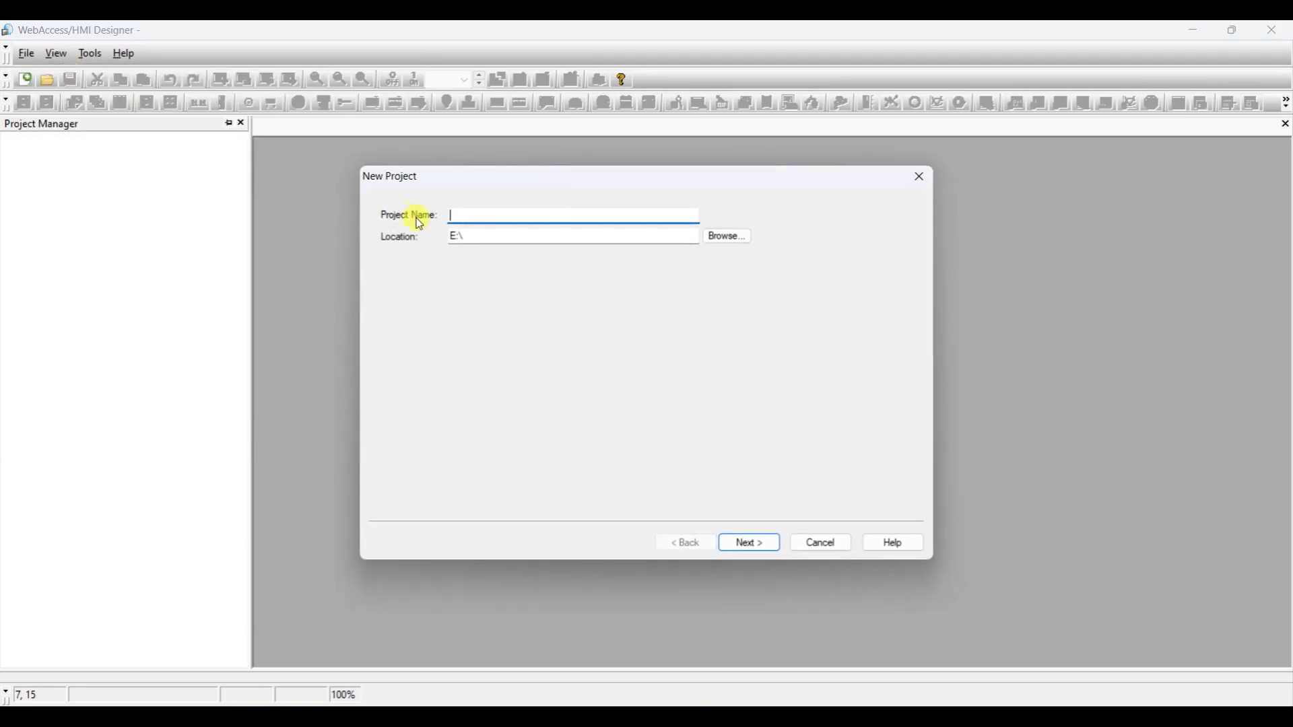
{"action": "type", "text": "hmi"}
{"action": "left_click", "coordinate": [732, 544]}
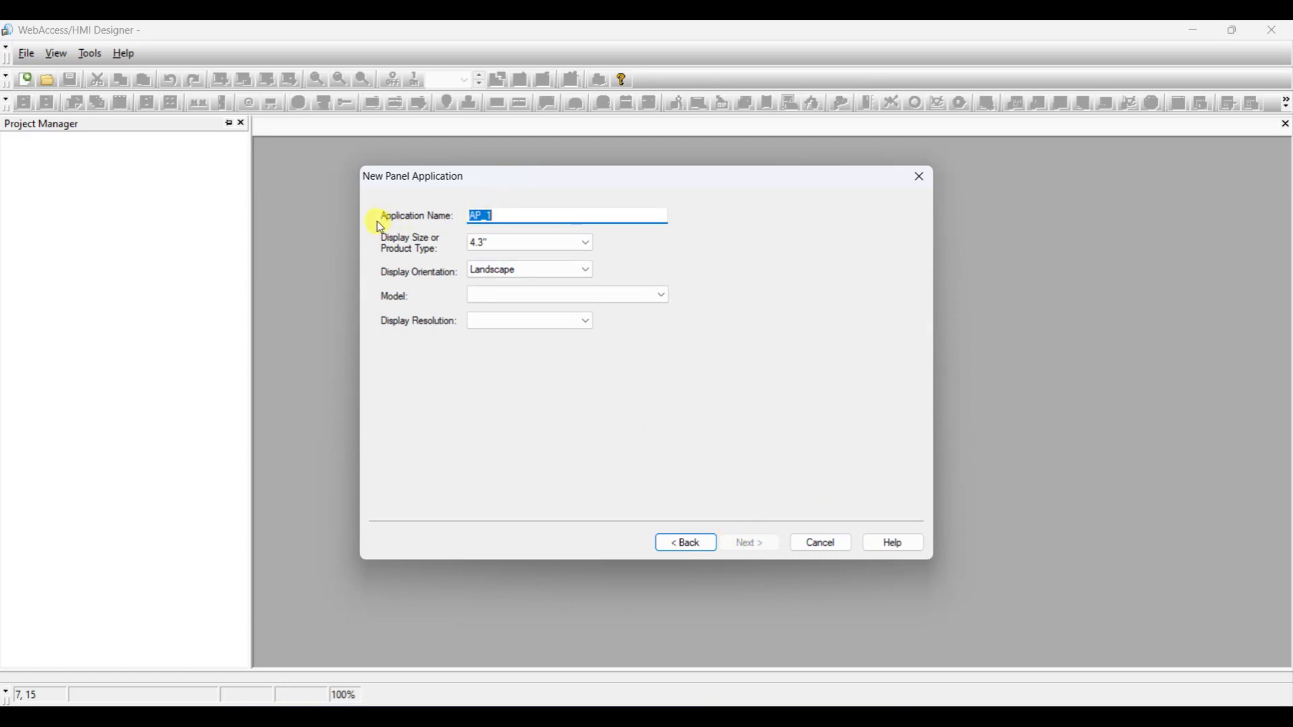
Choose the 7.0" display size and WOP-2070T panel model, then continue to the link settings.
{"action": "left_click", "coordinate": [520, 215]}
{"action": "left_click", "coordinate": [488, 242]}
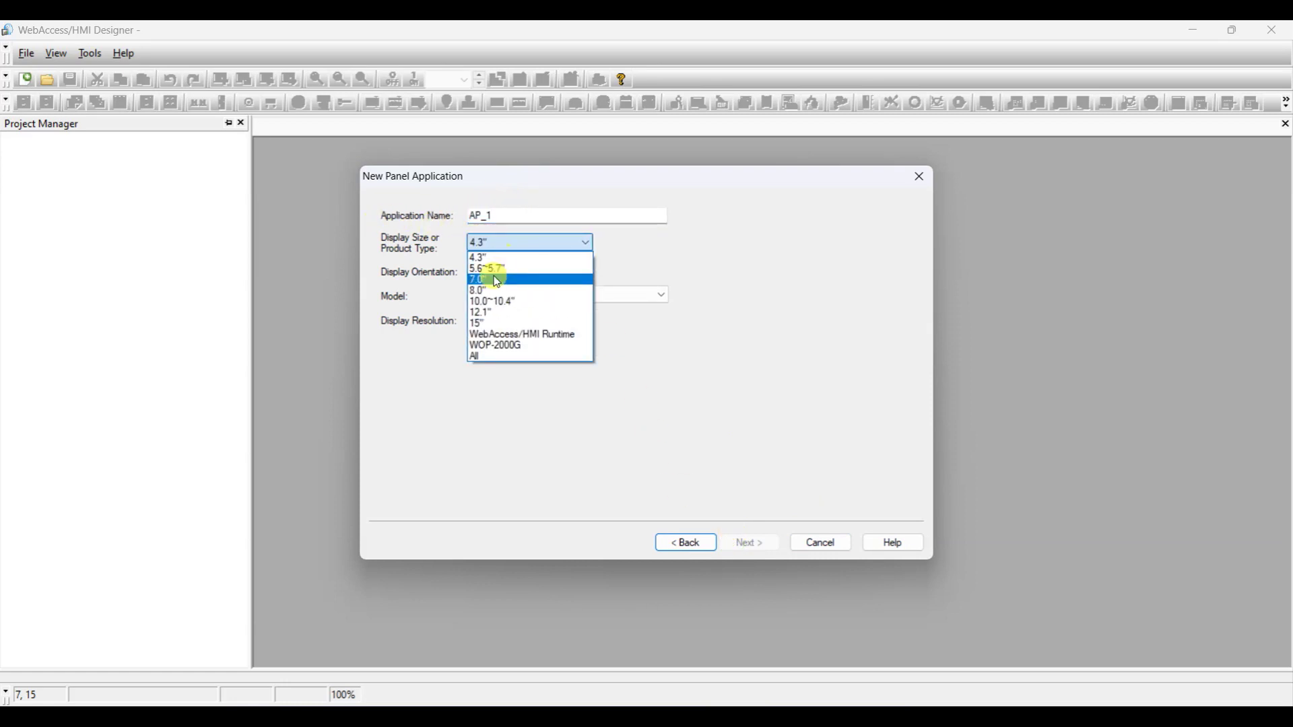
{"action": "left_click", "coordinate": [492, 277]}
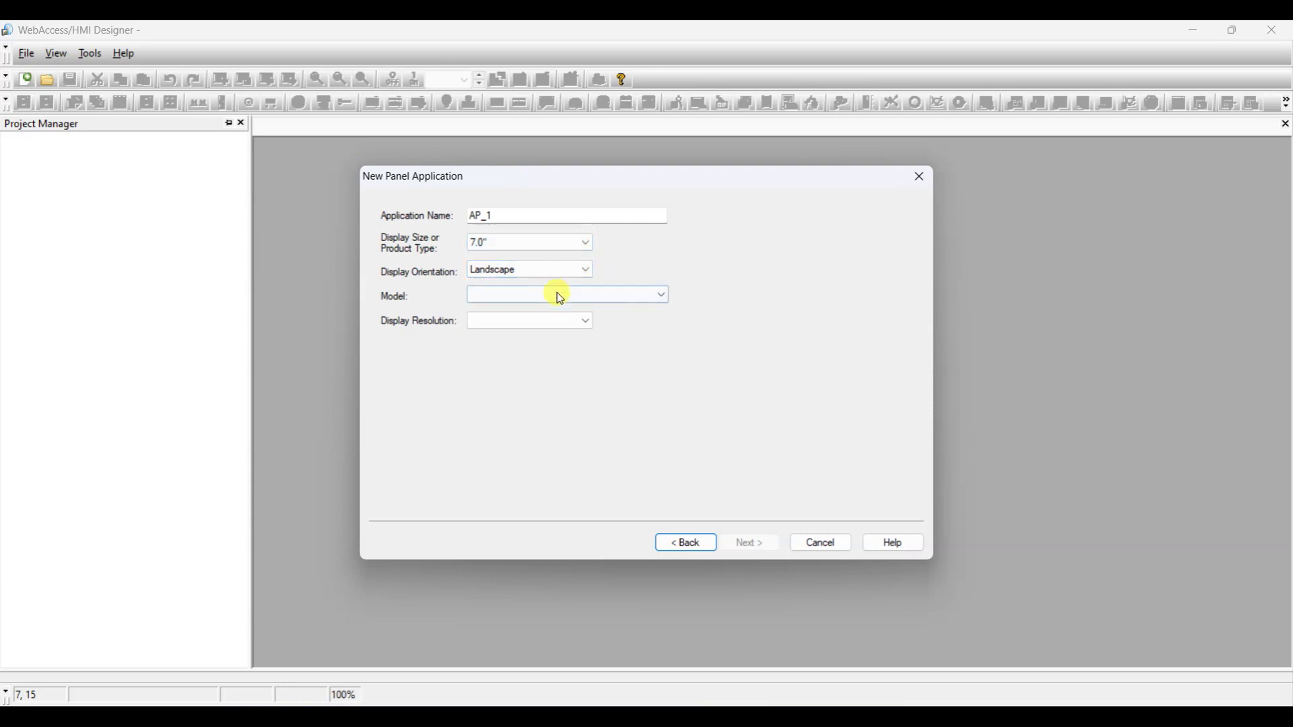
{"action": "left_click", "coordinate": [662, 296]}
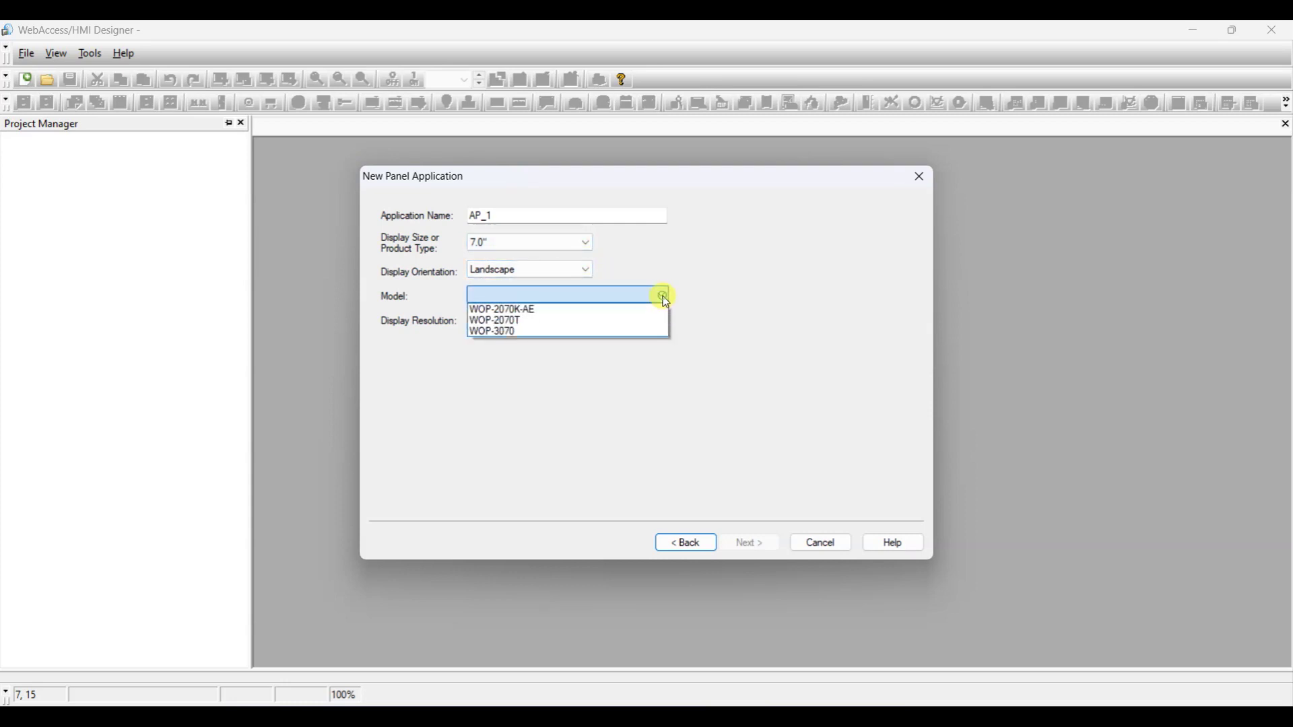
{"action": "left_click", "coordinate": [559, 316]}
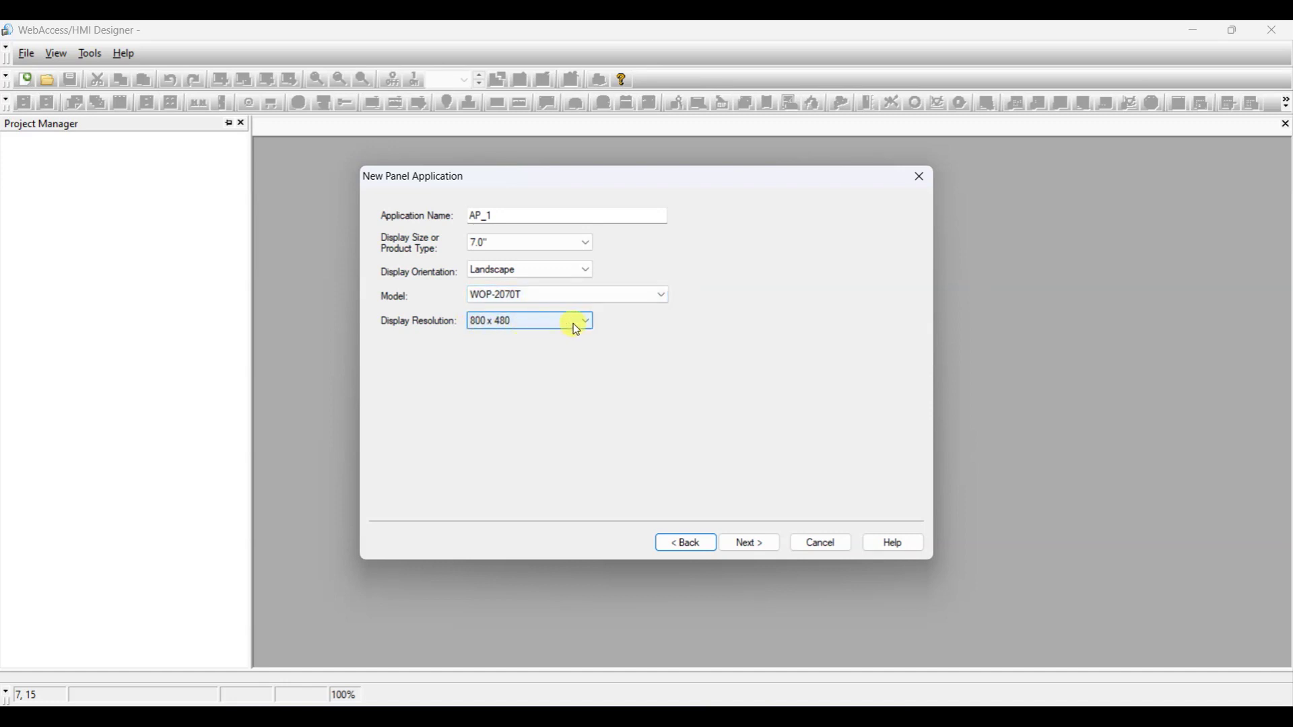
{"action": "left_click", "coordinate": [749, 542]}
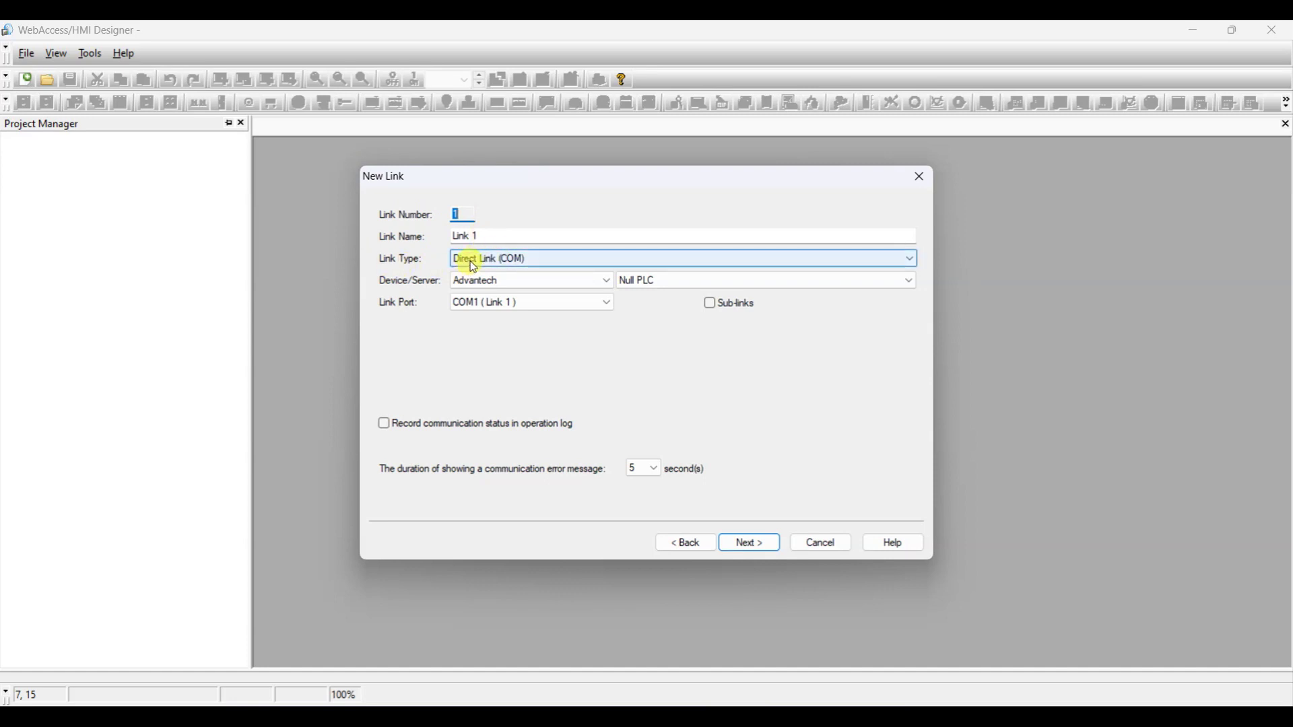
Set the link device to Modicon Corp. Modbus Device/Slave (ASCII) on port COM2.
{"action": "left_click", "coordinate": [608, 281]}
{"action": "left_click_drag", "start_coordinate": [607, 336], "coordinate": [612, 481]}
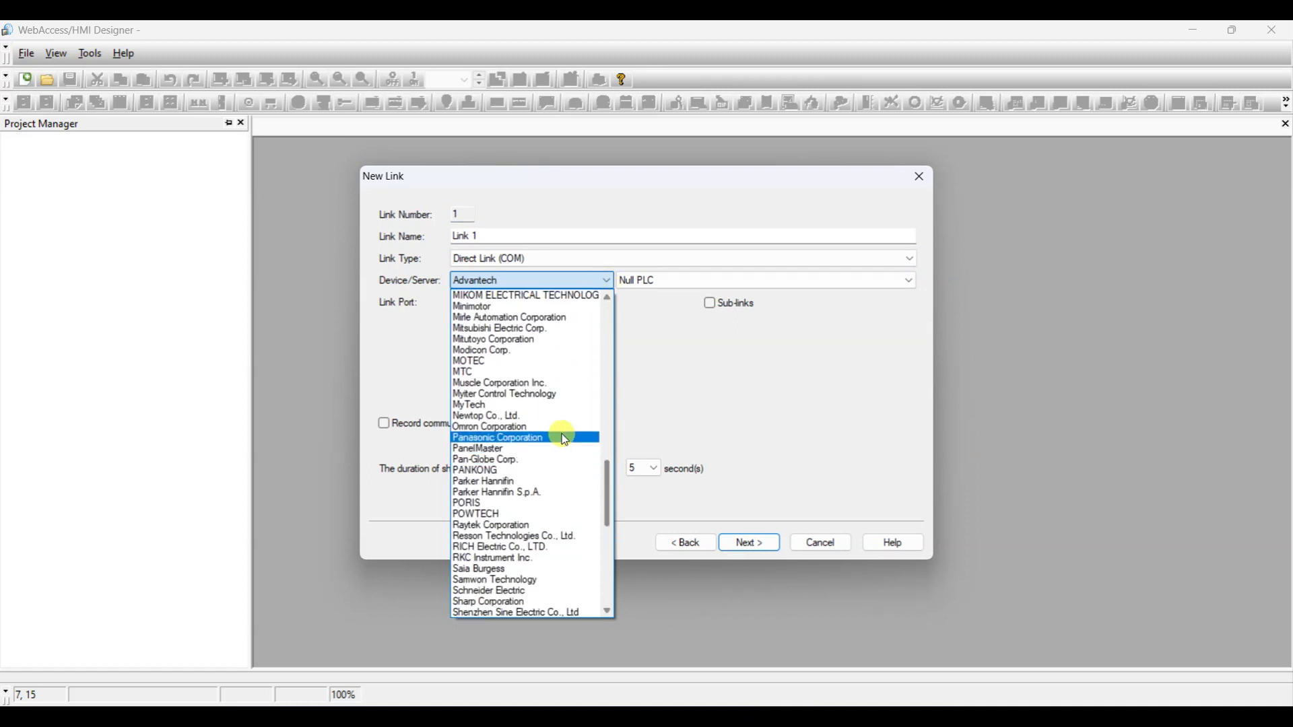
{"action": "left_click", "coordinate": [515, 351]}
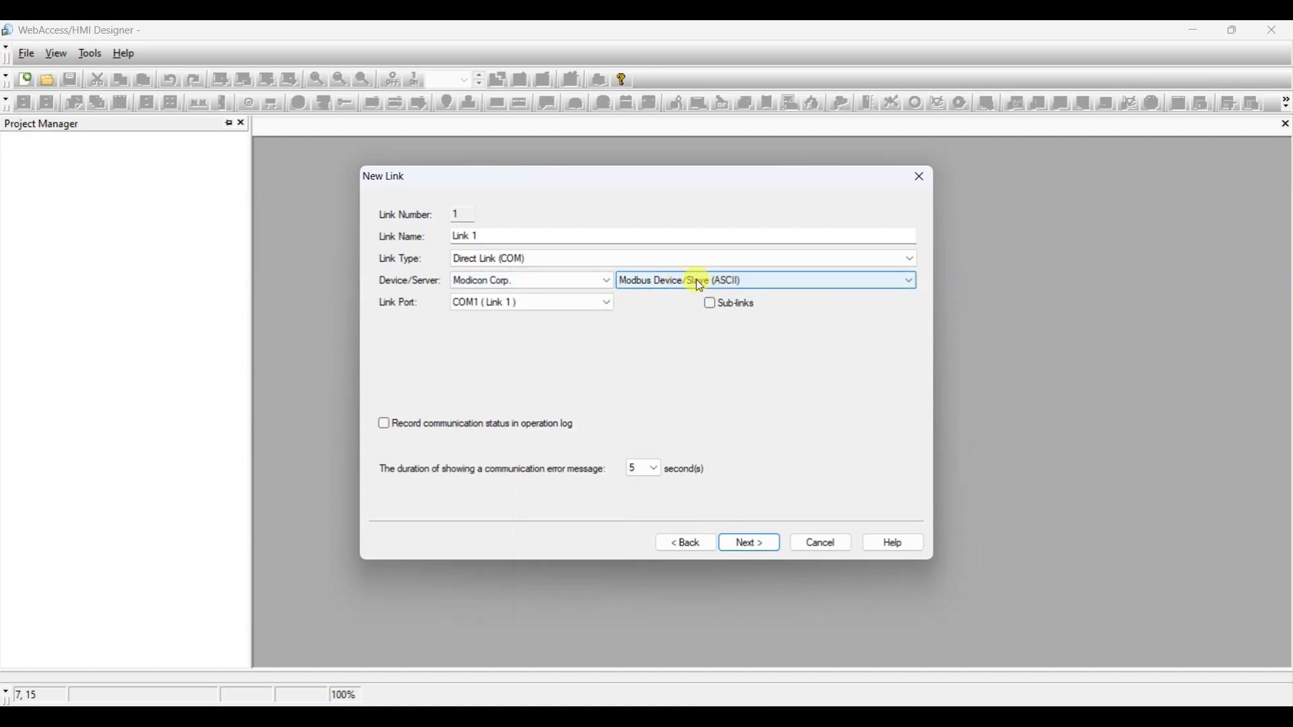
{"action": "left_click", "coordinate": [605, 304]}
{"action": "left_click", "coordinate": [516, 326]}
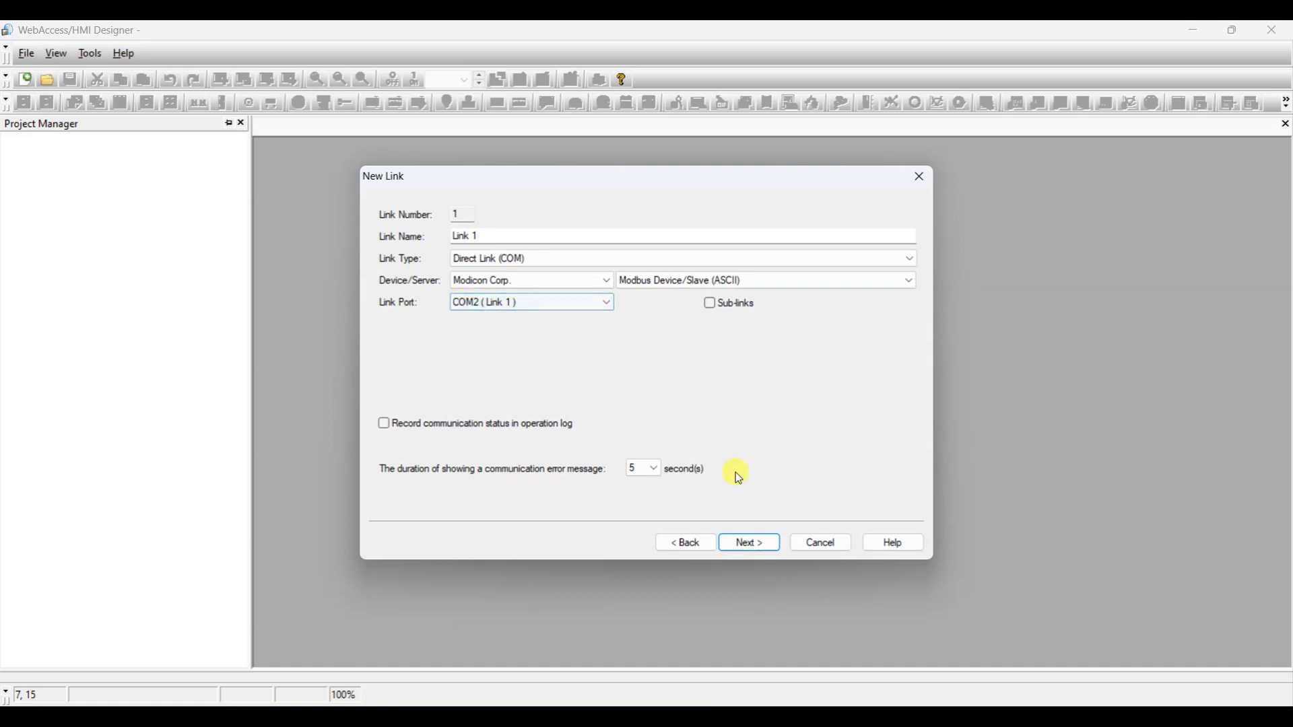
{"action": "left_click", "coordinate": [748, 540]}
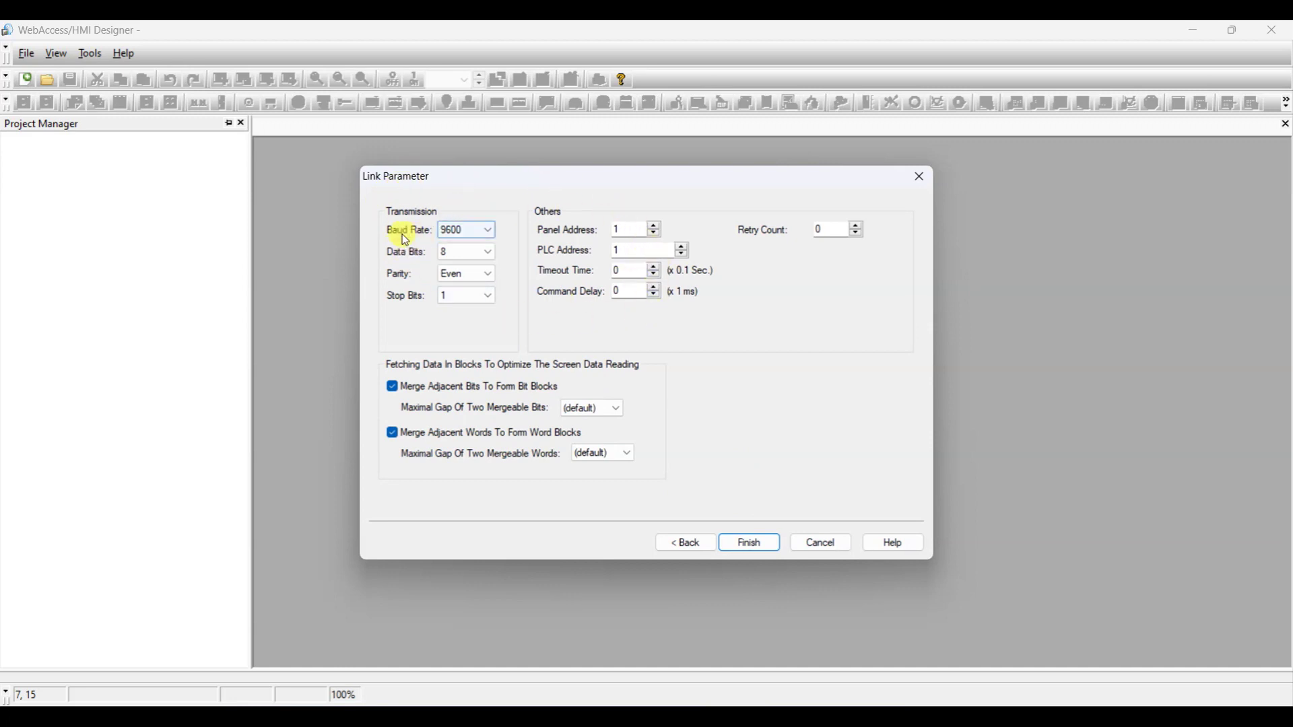
Use 7 data bits and panel address 0 for the link, then finish the project setup.
{"action": "left_click", "coordinate": [459, 236]}
{"action": "left_click", "coordinate": [486, 253]}
{"action": "left_click", "coordinate": [473, 267]}
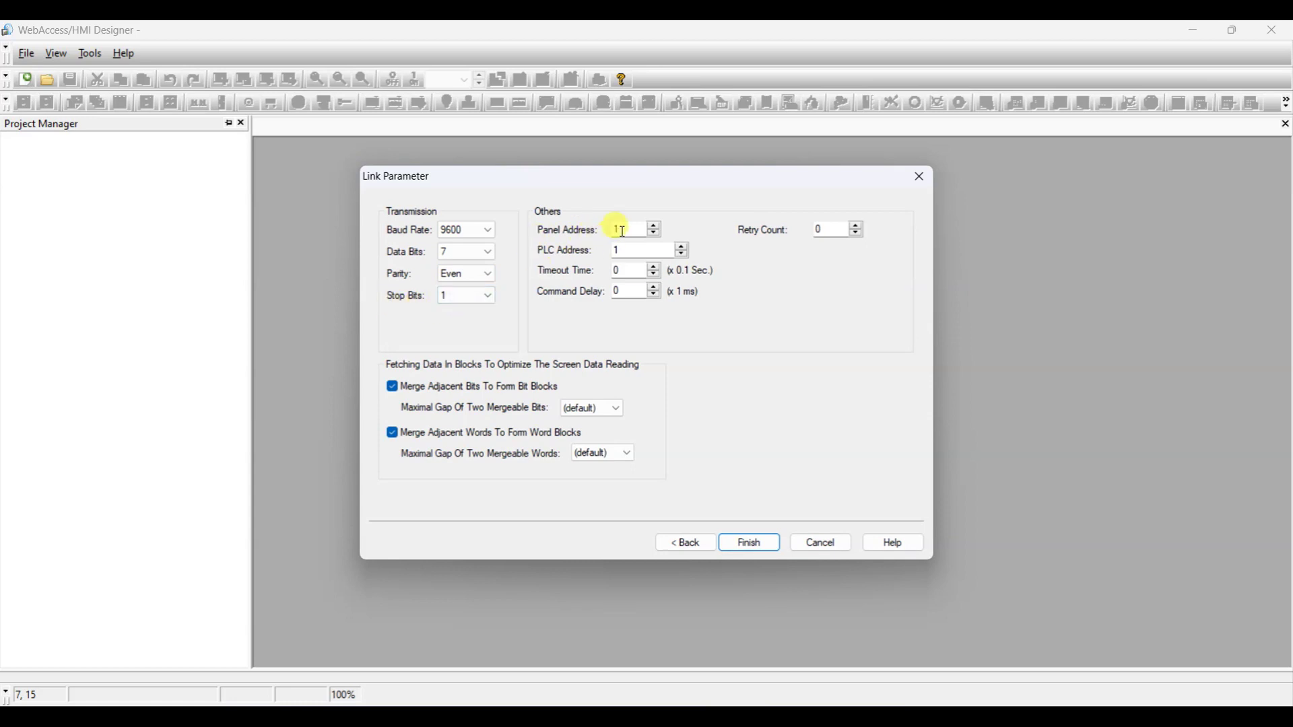
{"action": "left_click", "coordinate": [655, 233]}
{"action": "left_click", "coordinate": [746, 538]}
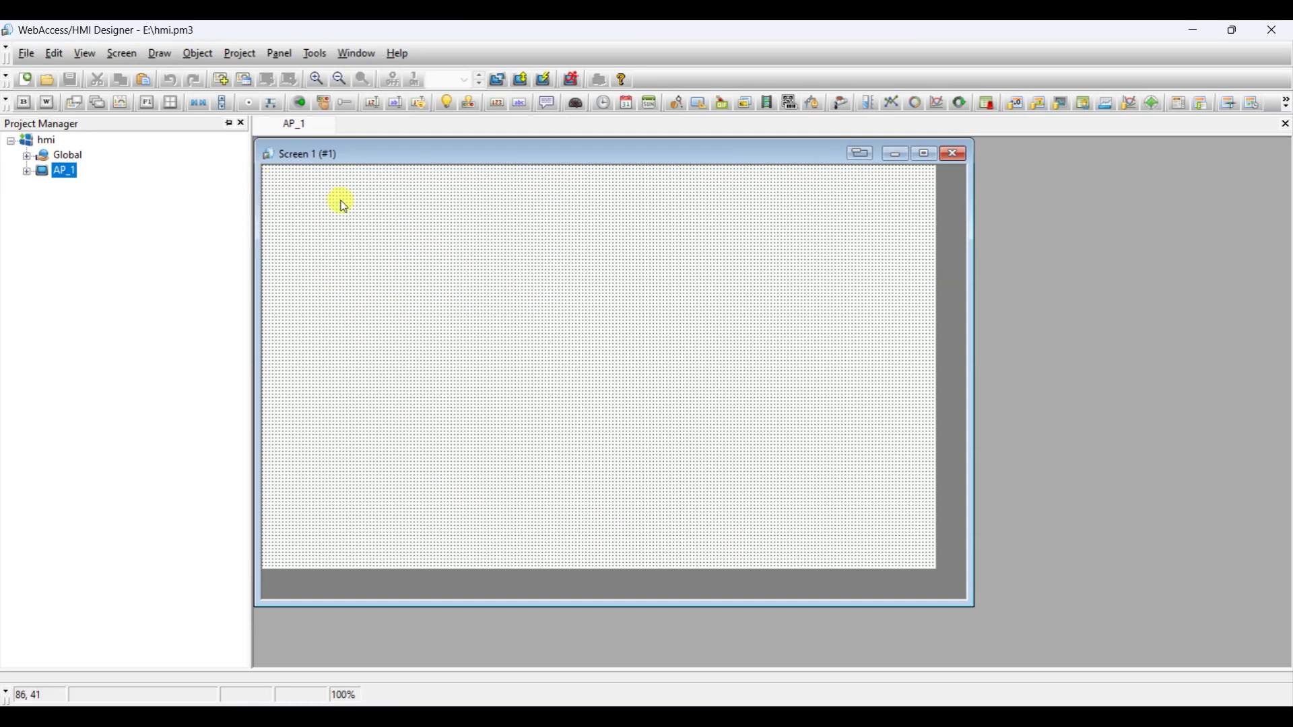
Place a bit button near Screen 1's top-left and give it the bevelled SW_0041 shape.
{"action": "left_click", "coordinate": [199, 55]}
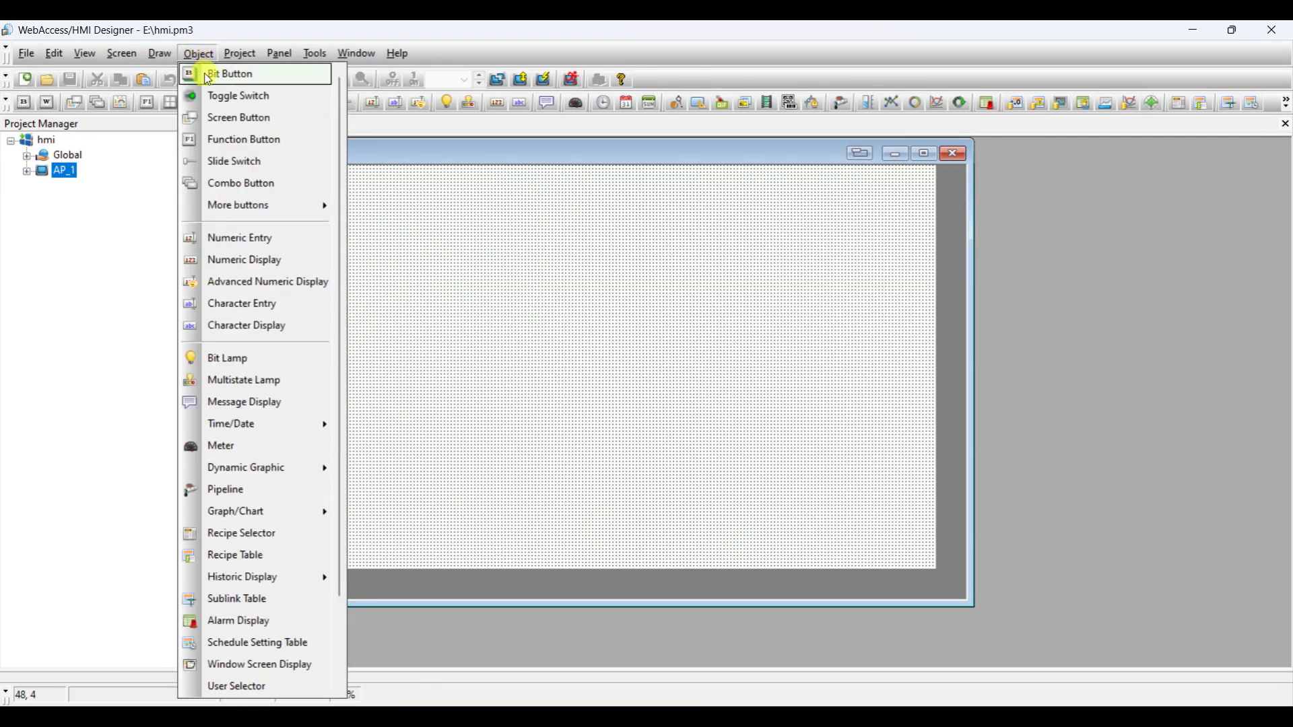
{"action": "left_click", "coordinate": [244, 77]}
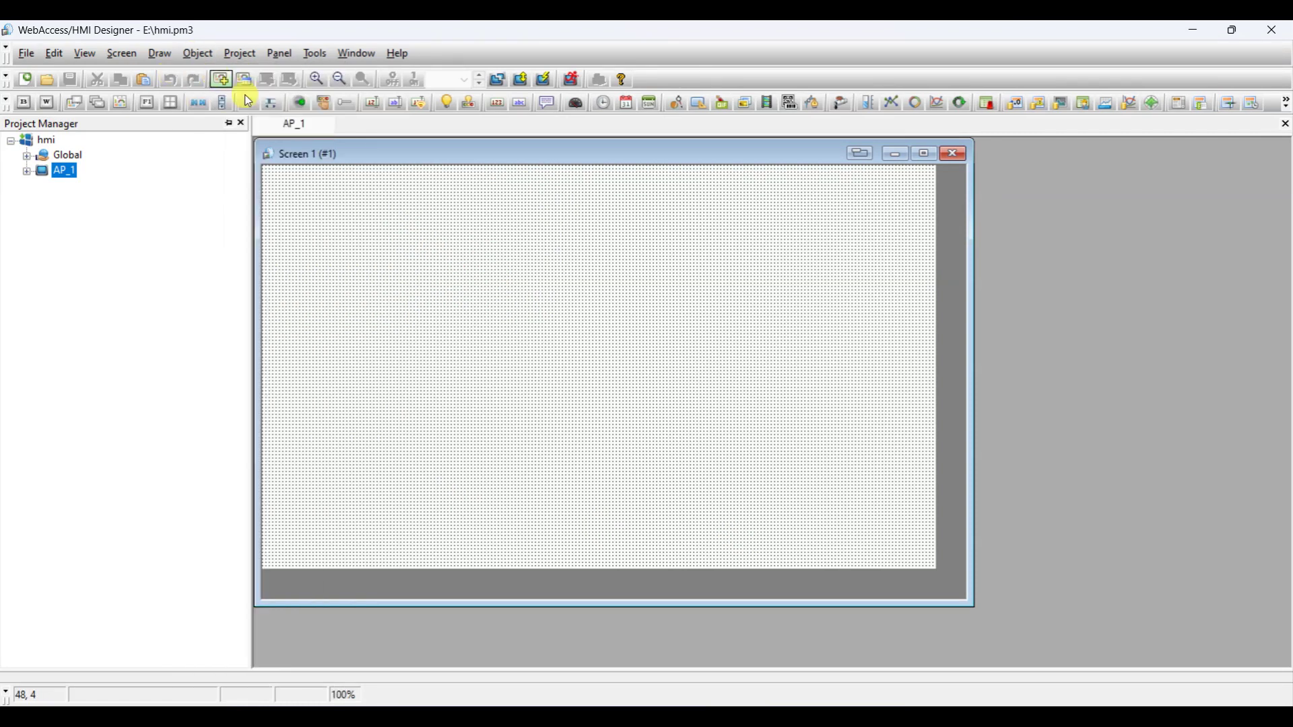
{"action": "left_click", "coordinate": [372, 227]}
{"action": "left_click", "coordinate": [319, 212]}
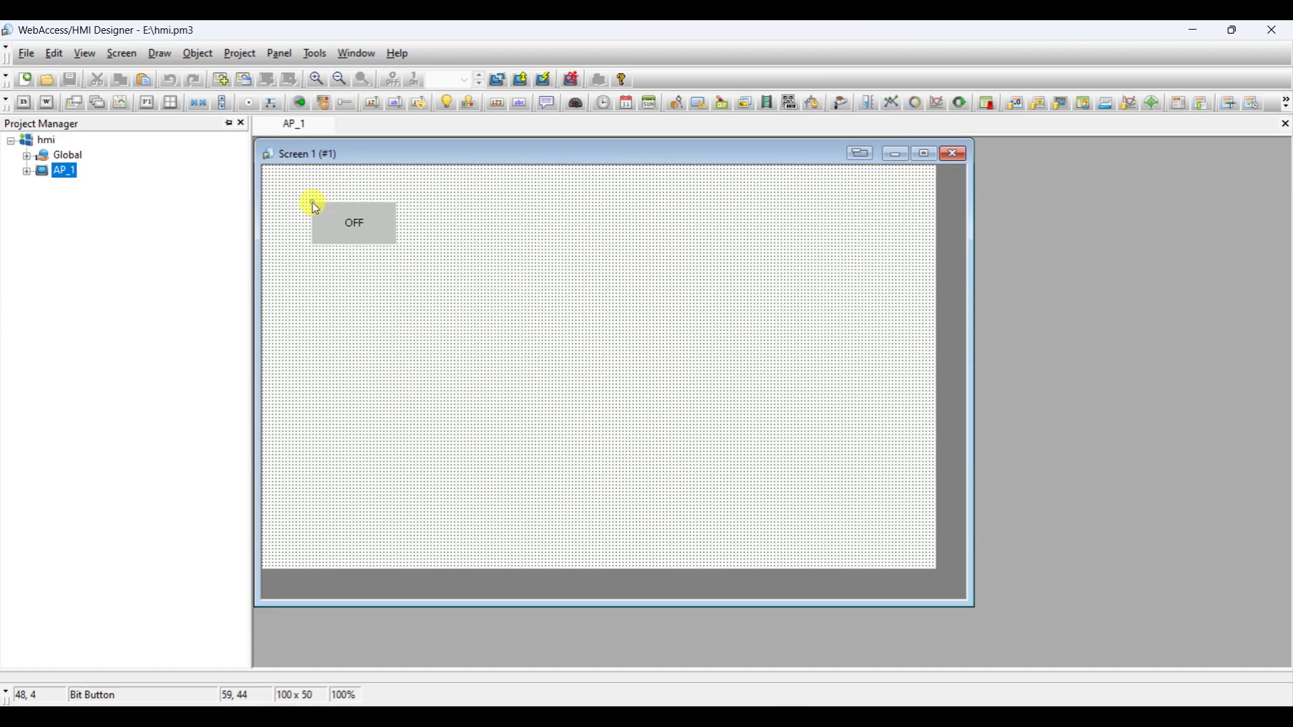
{"action": "double_click", "coordinate": [370, 225]}
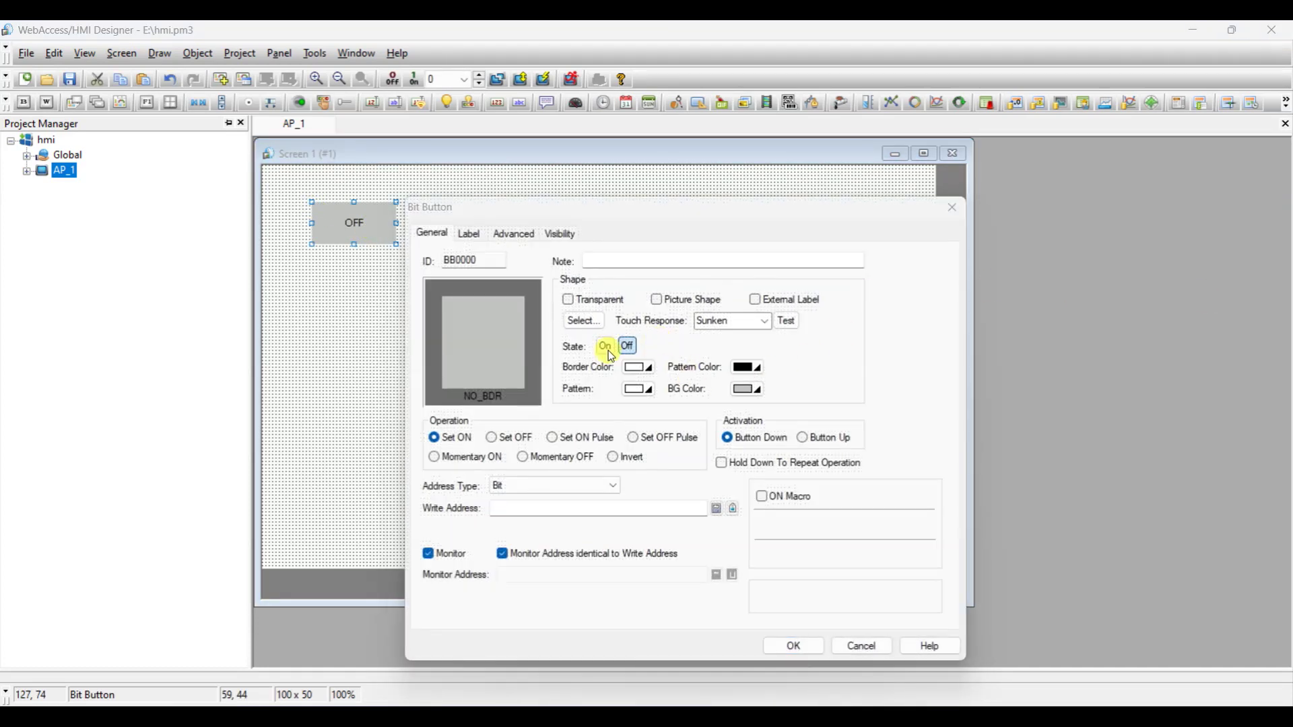
{"action": "left_click", "coordinate": [583, 322]}
{"action": "left_click", "coordinate": [670, 455]}
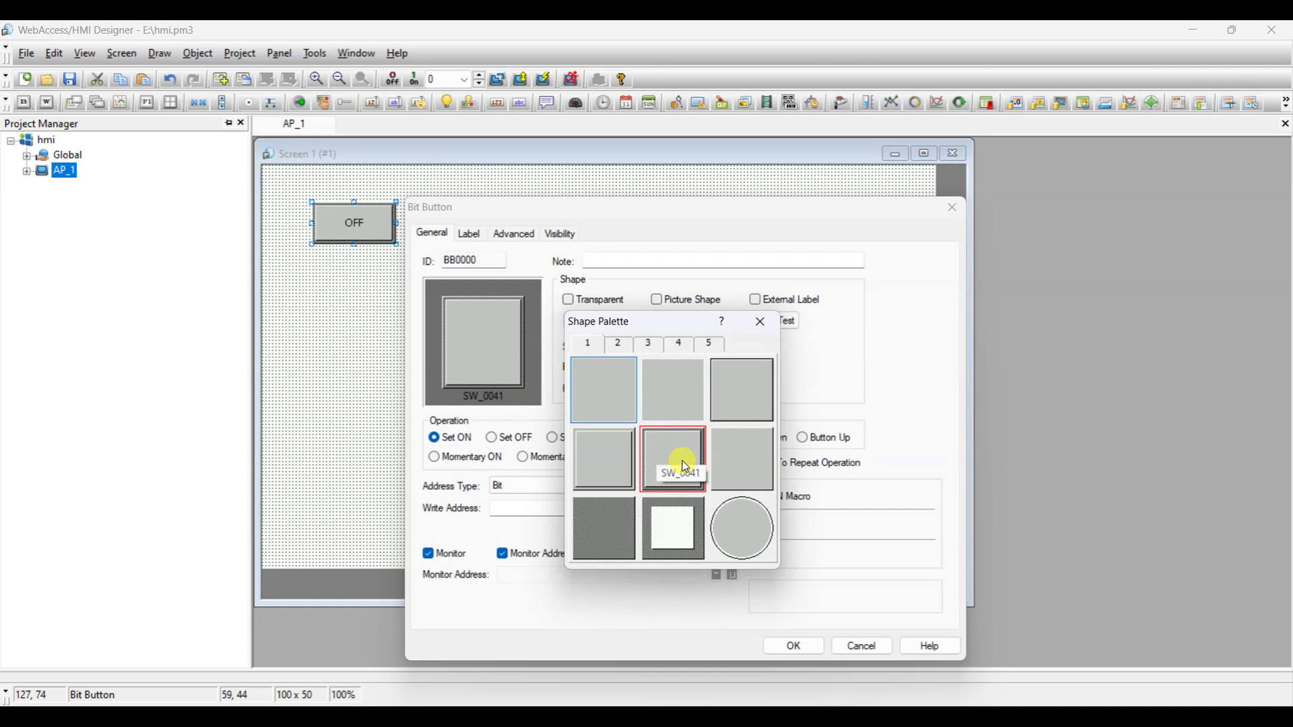
{"action": "double_click", "coordinate": [681, 460]}
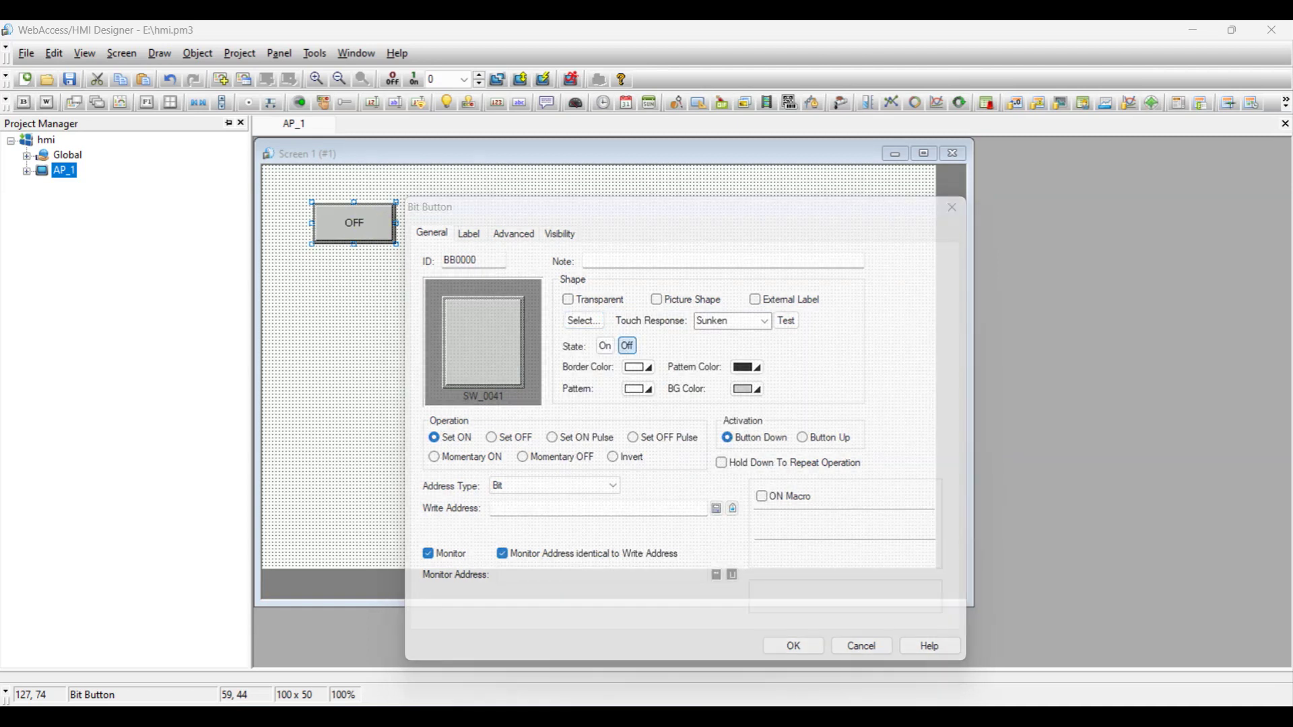
Make the button's background bright green when OFF and red when ON.
{"action": "left_click", "coordinate": [628, 346]}
{"action": "left_click", "coordinate": [631, 348]}
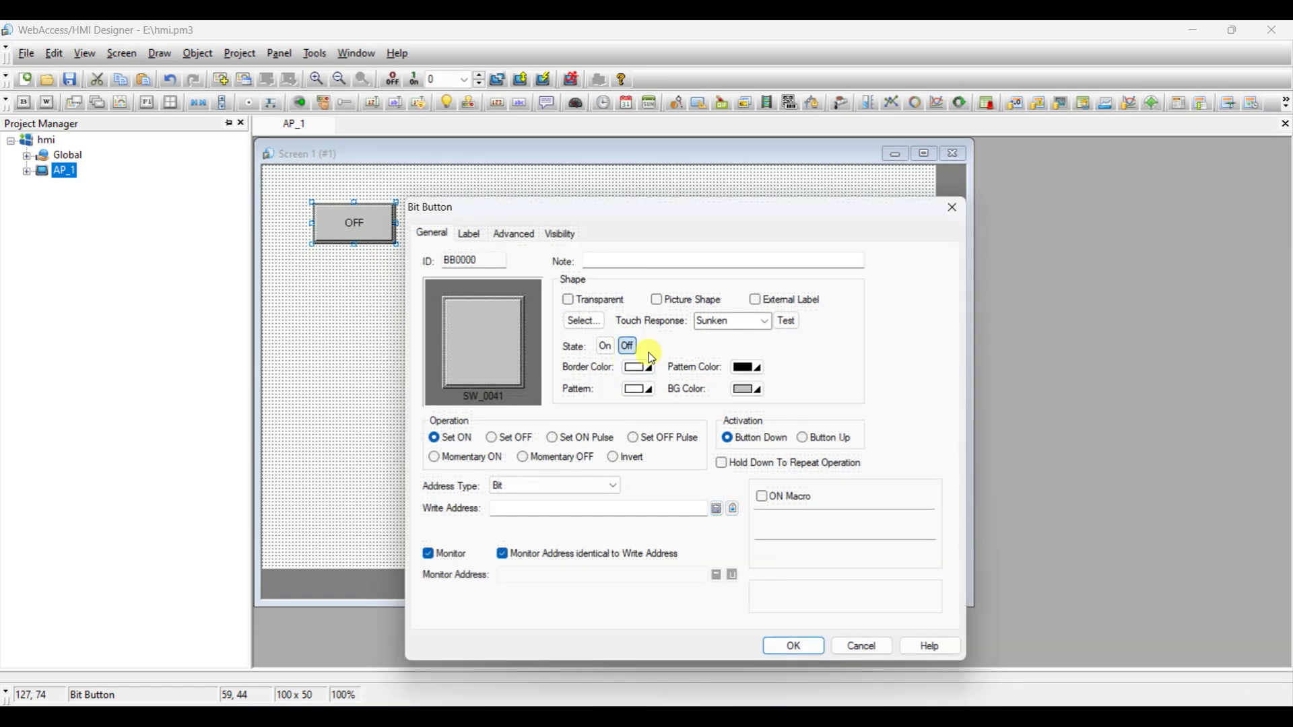
{"action": "left_click", "coordinate": [754, 389]}
{"action": "left_click", "coordinate": [743, 426]}
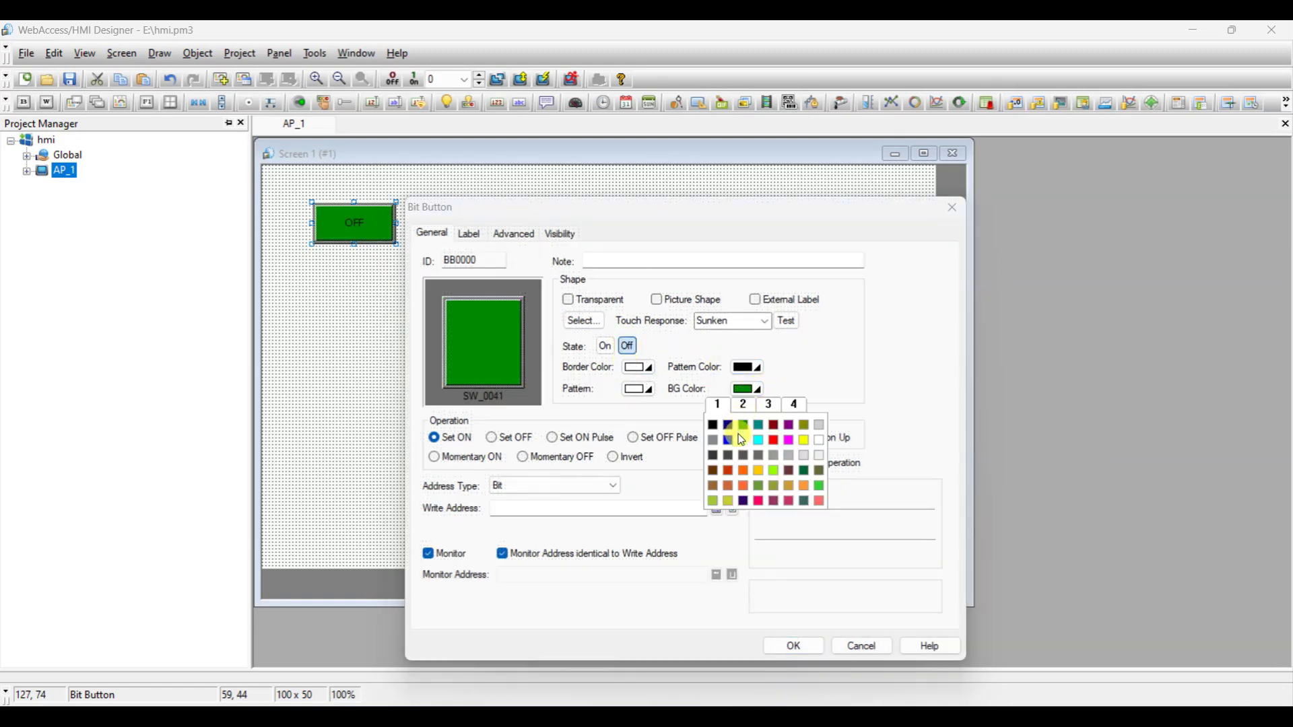
{"action": "left_click", "coordinate": [742, 440]}
{"action": "left_click", "coordinate": [605, 347]}
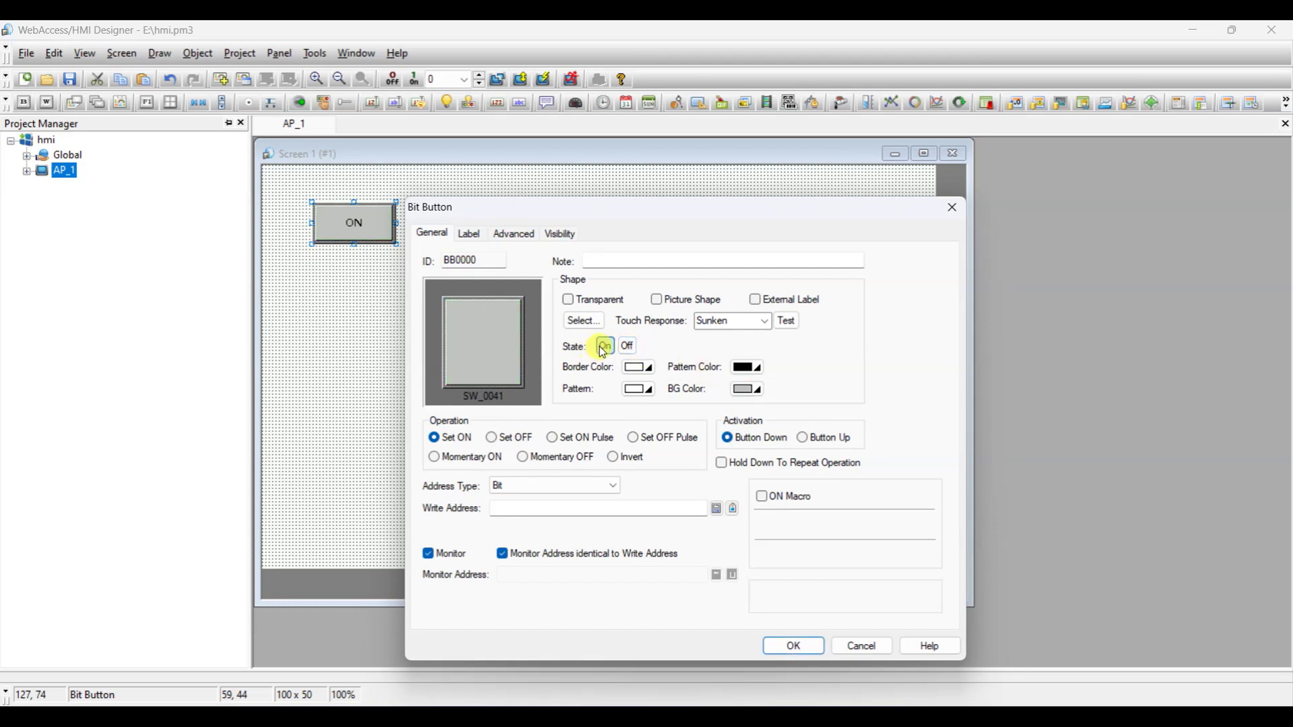
{"action": "left_click", "coordinate": [757, 390]}
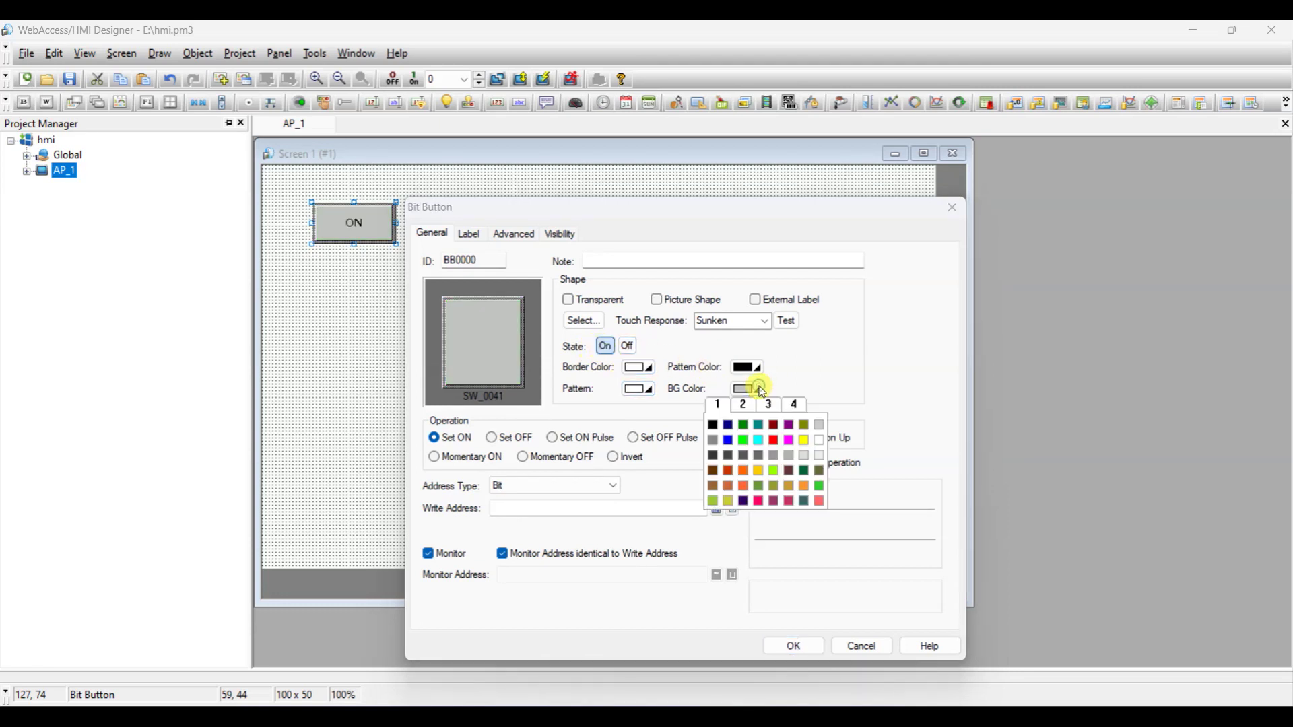
{"action": "left_click", "coordinate": [775, 441]}
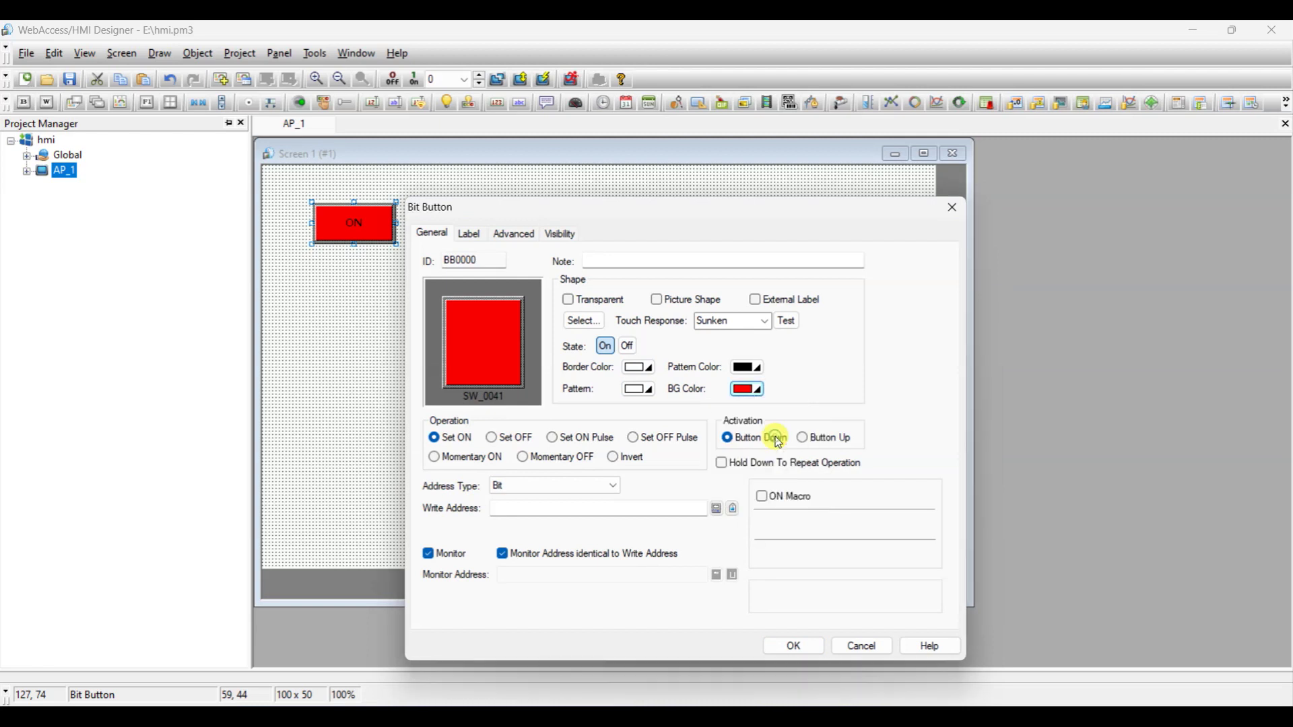
{"action": "left_click", "coordinate": [632, 343]}
Set the button operation to Invert with write address 2049 and apply.
{"action": "left_click", "coordinate": [612, 457]}
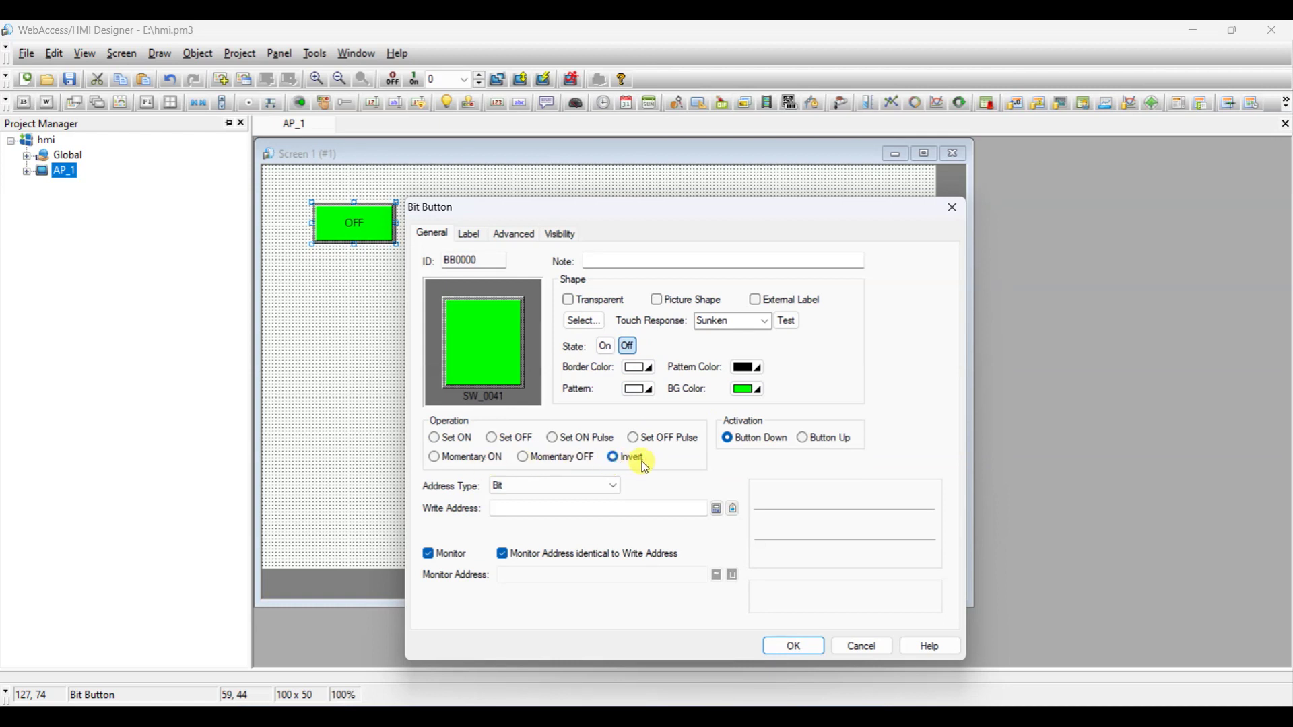
{"action": "left_click", "coordinate": [627, 509]}
{"action": "type", "text": "2049"}
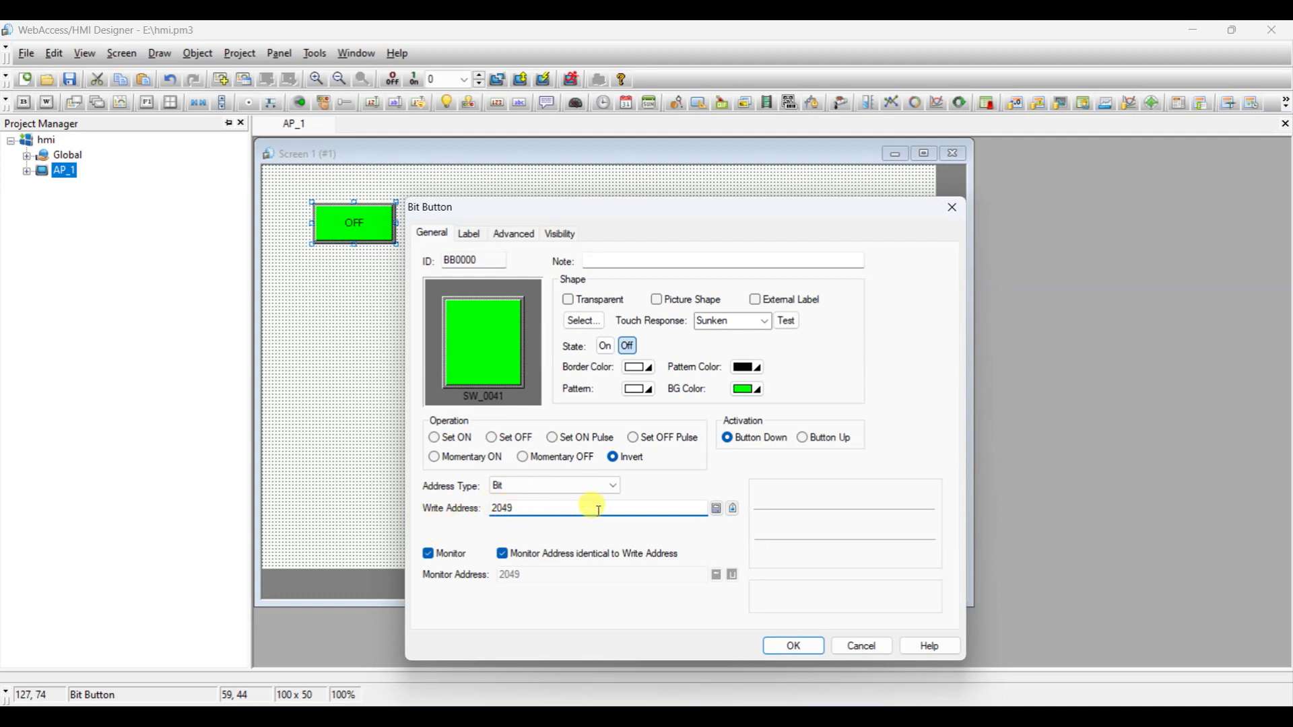
{"action": "left_click", "coordinate": [798, 645]}
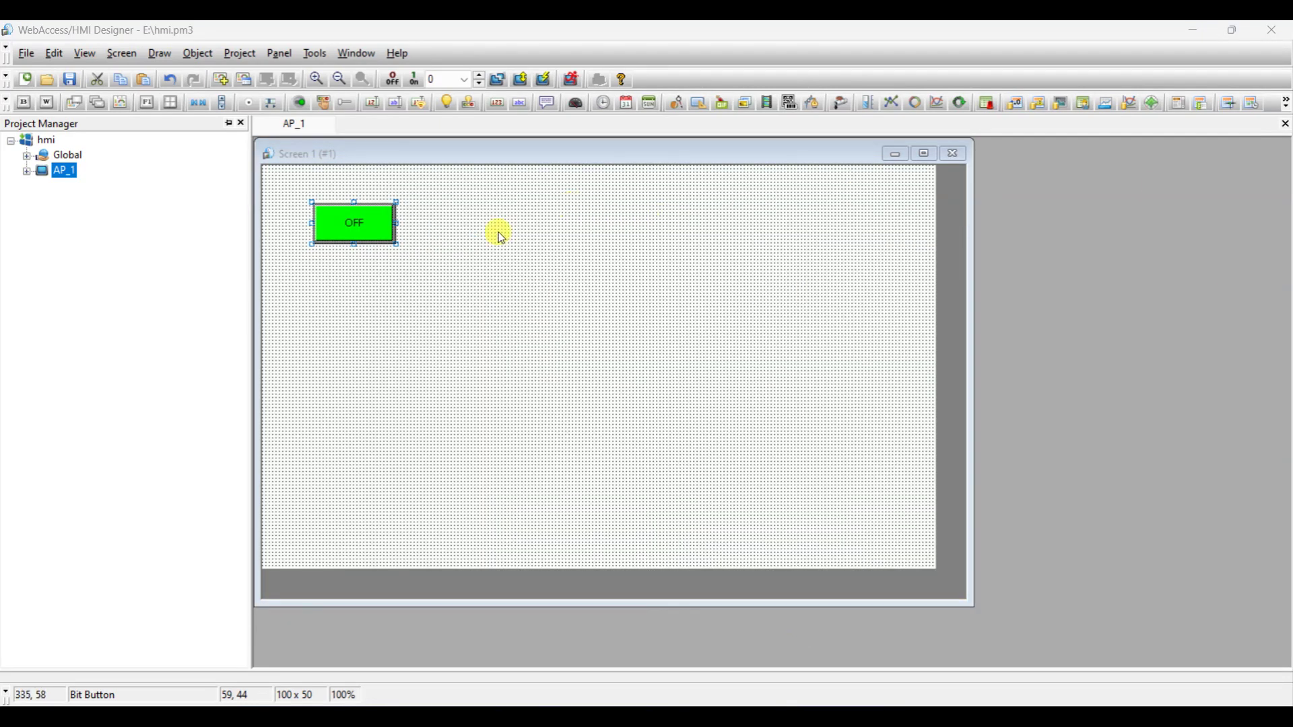
Copy the OFF button and paste a second one below it.
{"action": "right_click", "coordinate": [343, 227]}
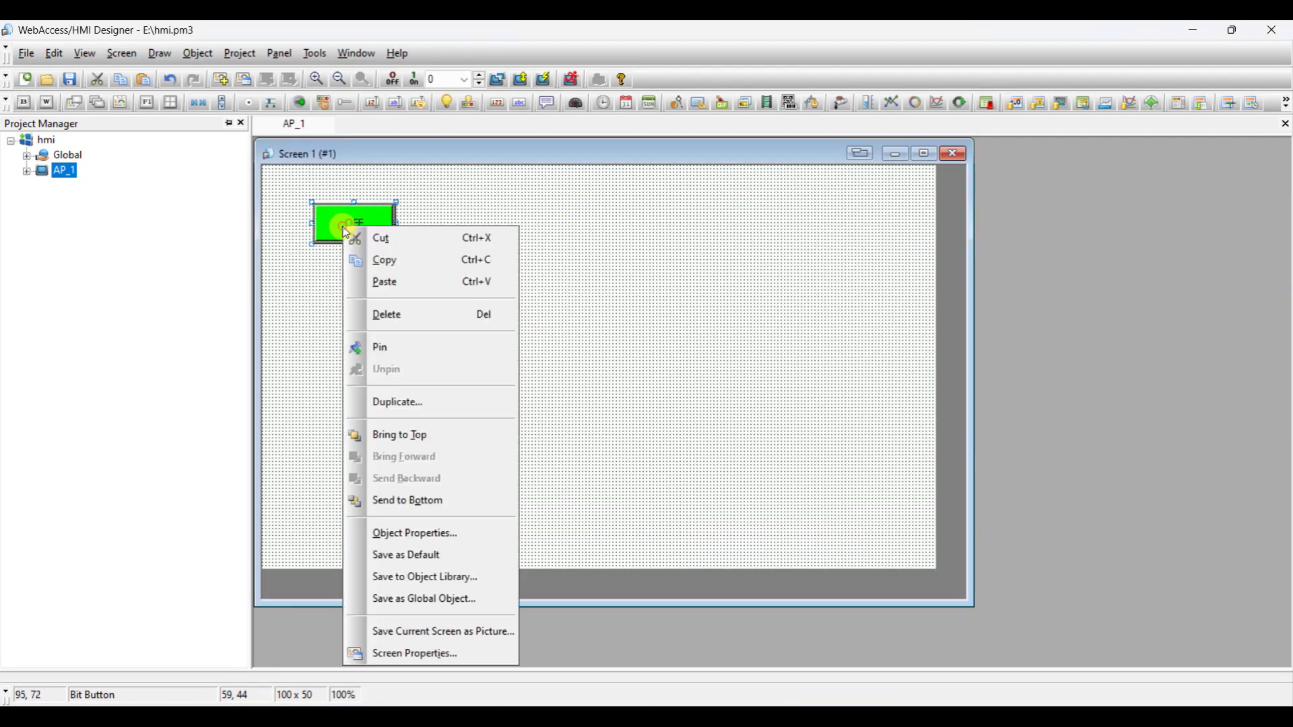
{"action": "left_click", "coordinate": [403, 263]}
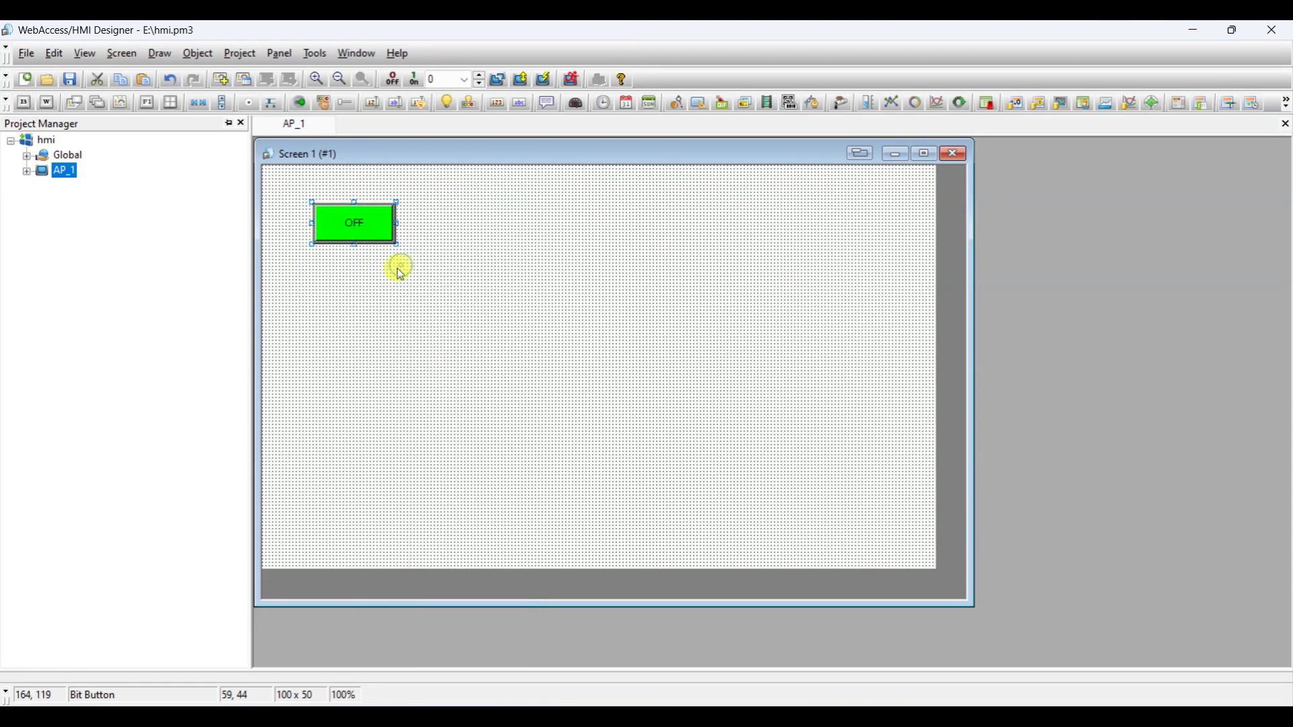
{"action": "right_click", "coordinate": [367, 291]}
{"action": "left_click", "coordinate": [411, 341]}
{"action": "left_click_drag", "start_coordinate": [413, 314], "coordinate": [352, 300]}
{"action": "left_click_drag", "start_coordinate": [358, 227], "coordinate": [345, 210]}
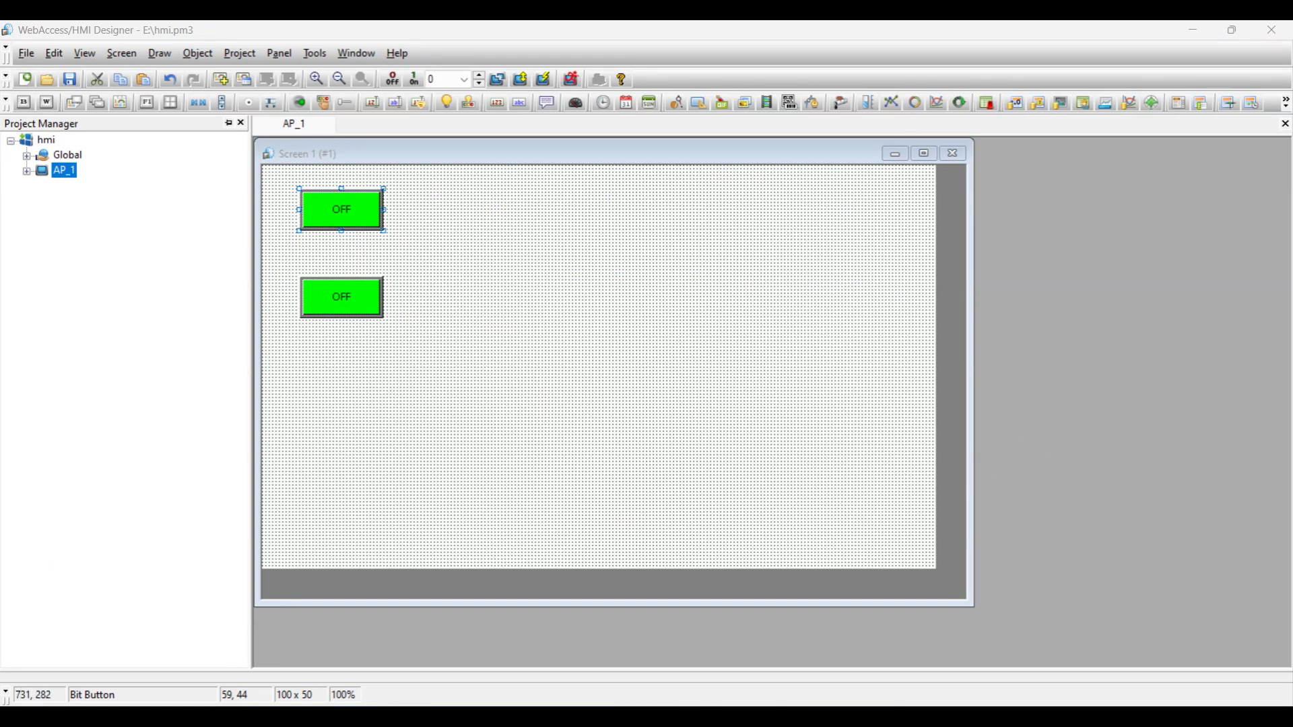
{"action": "mouse_move", "coordinate": [339, 305]}
{"action": "left_mouse_down"}
{"action": "mouse_move", "coordinate": [326, 277]}
{"action": "mouse_move", "coordinate": [336, 288]}
{"action": "left_mouse_up"}
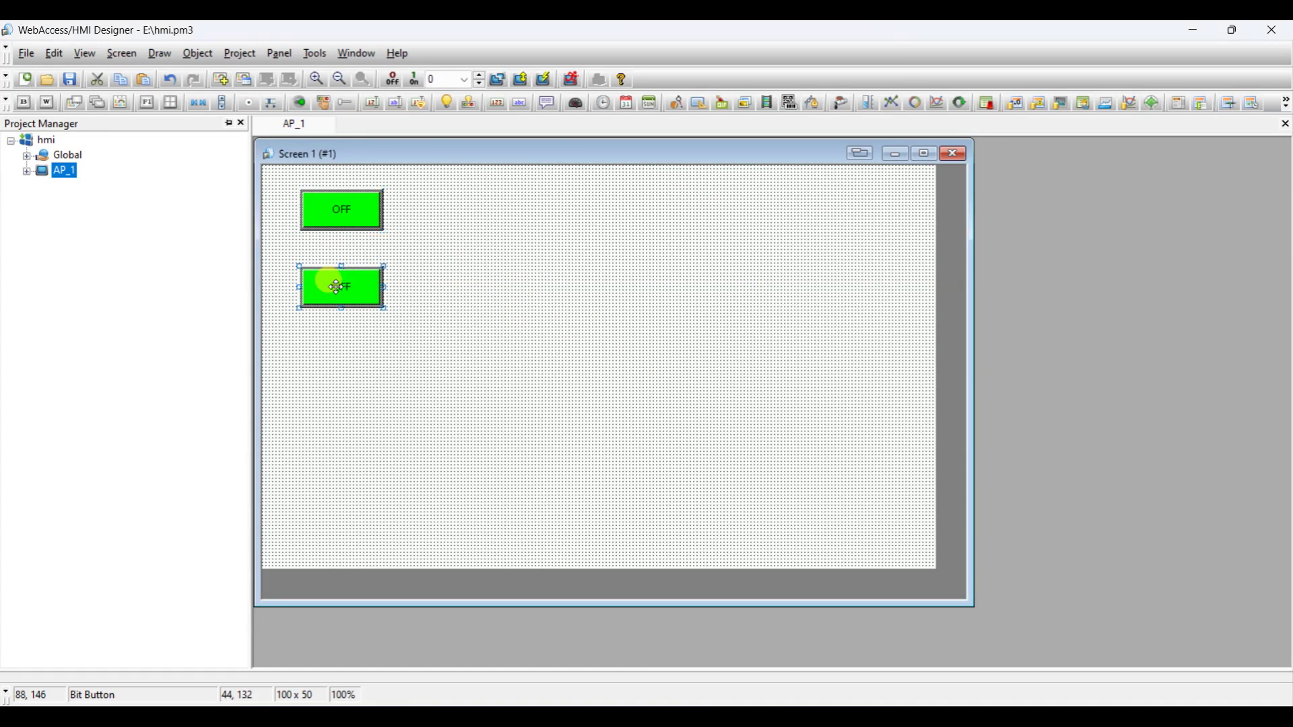
Paste third and fourth OFF buttons into the left-hand column.
{"action": "right_click", "coordinate": [344, 294]}
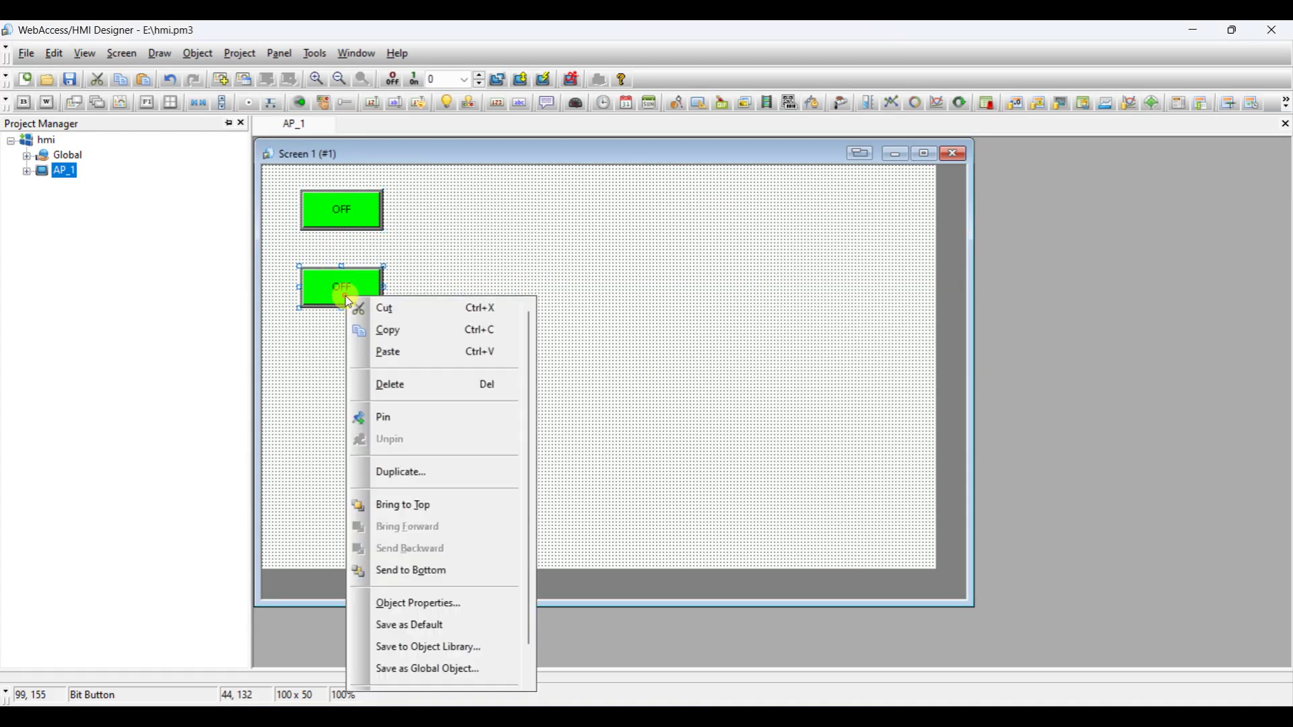
{"action": "left_click", "coordinate": [397, 334]}
{"action": "right_click", "coordinate": [379, 349]}
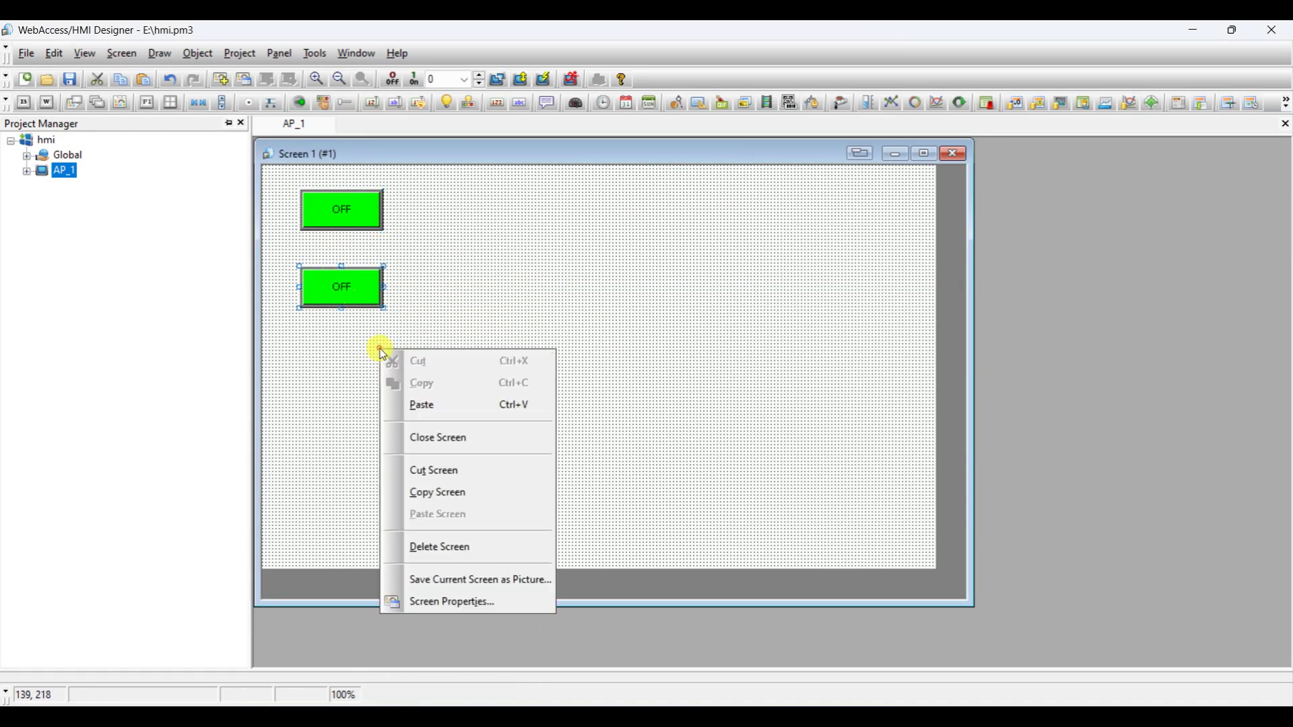
{"action": "left_click", "coordinate": [444, 408]}
{"action": "left_click_drag", "start_coordinate": [427, 369], "coordinate": [350, 362]}
{"action": "right_click", "coordinate": [369, 424]}
{"action": "left_click", "coordinate": [420, 479]}
{"action": "left_click_drag", "start_coordinate": [429, 454], "coordinate": [402, 489]}
Resize and align the four OFF buttons into an evenly spaced vertical column.
{"action": "left_click_drag", "start_coordinate": [345, 366], "coordinate": [402, 412]}
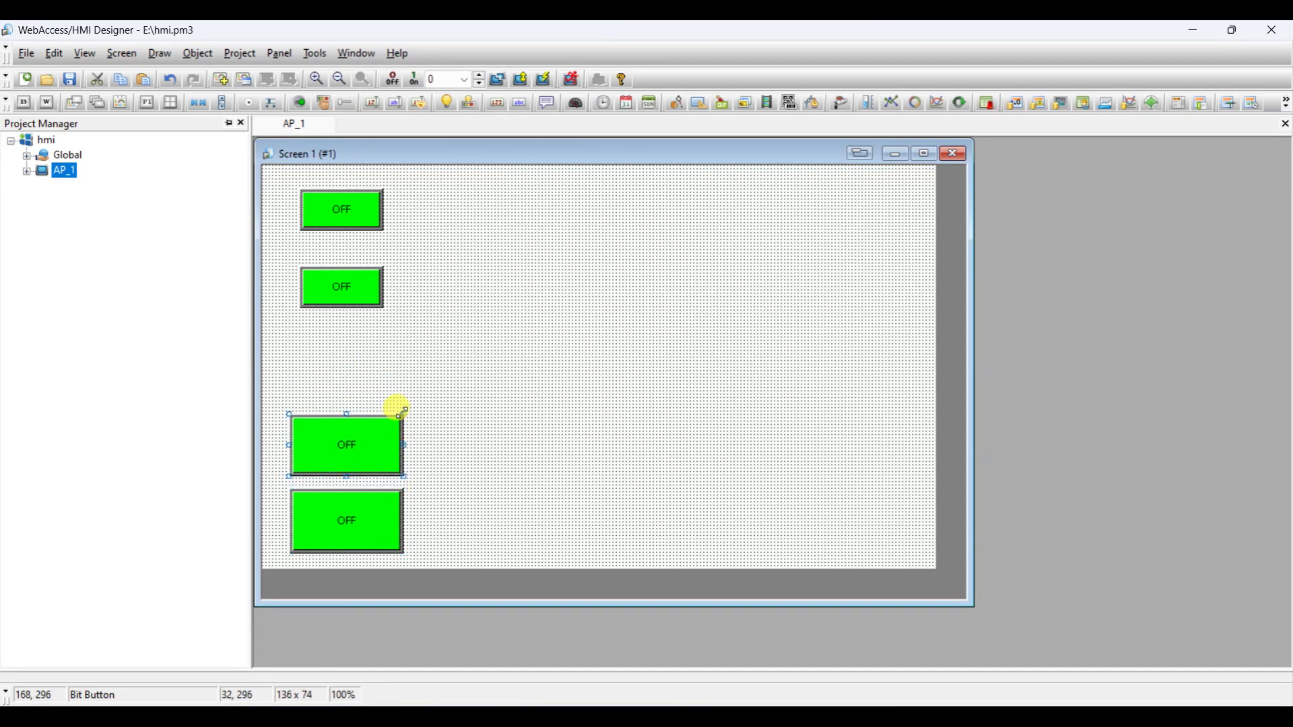
{"action": "left_click_drag", "start_coordinate": [360, 454], "coordinate": [350, 430]}
{"action": "left_click_drag", "start_coordinate": [364, 298], "coordinate": [399, 320]}
{"action": "left_click", "coordinate": [360, 209]}
{"action": "left_click_drag", "start_coordinate": [359, 235], "coordinate": [395, 235]}
{"action": "left_click_drag", "start_coordinate": [369, 348], "coordinate": [355, 302]}
{"action": "left_click_drag", "start_coordinate": [340, 421], "coordinate": [342, 392]}
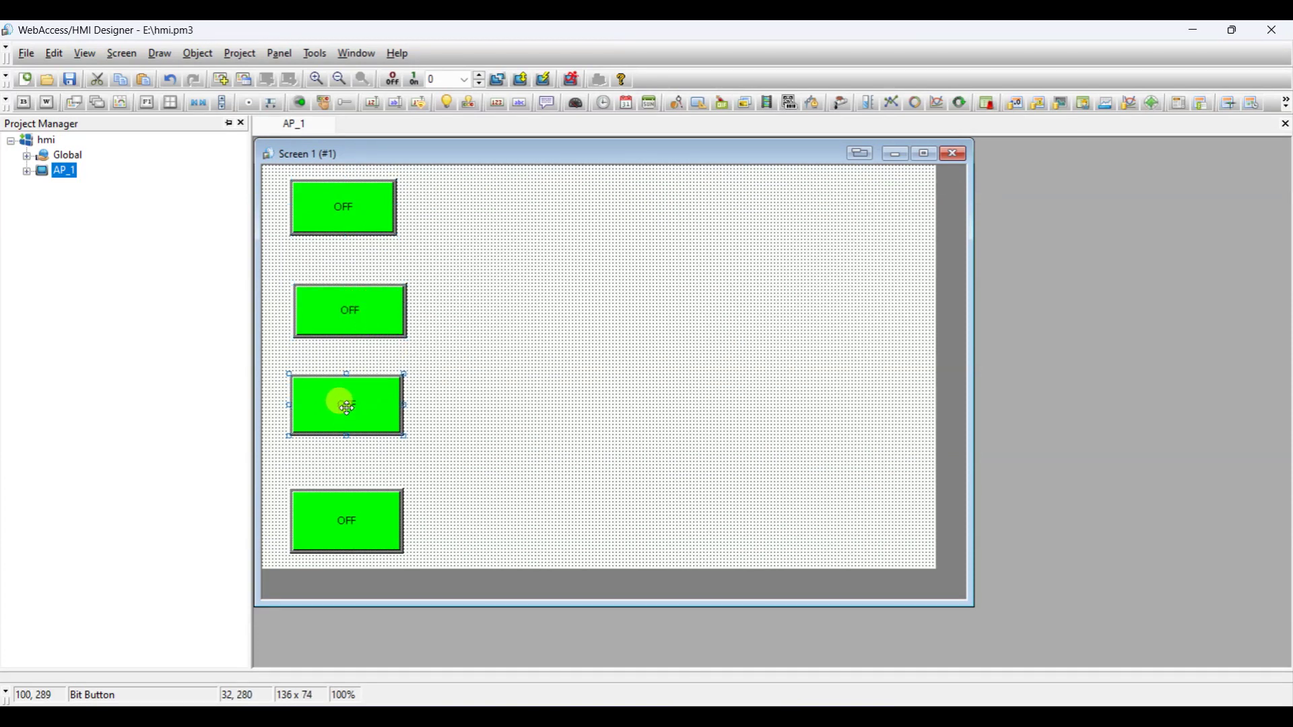
{"action": "left_click_drag", "start_coordinate": [352, 299], "coordinate": [362, 304]}
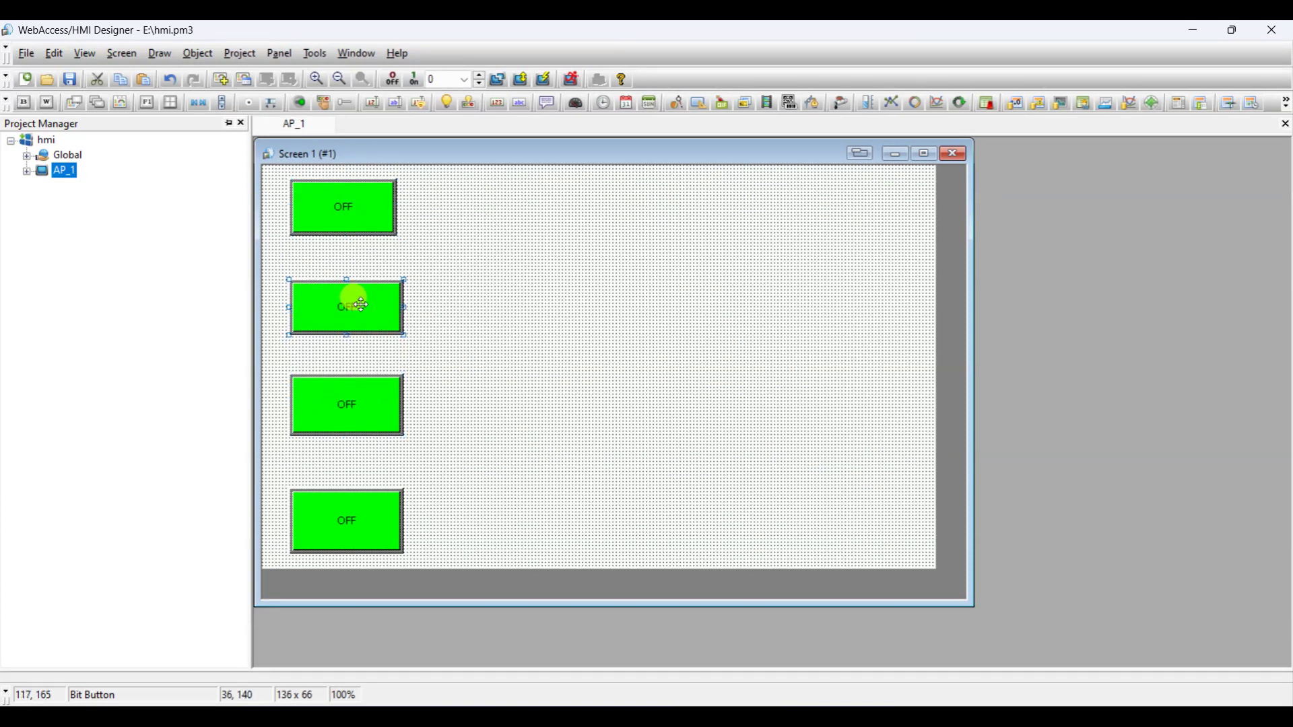
{"action": "mouse_move", "coordinate": [362, 503]}
{"action": "left_mouse_down"}
{"action": "mouse_move", "coordinate": [352, 491]}
{"action": "mouse_move", "coordinate": [363, 494]}
{"action": "left_mouse_up"}
Change the write addresses of the second, third and fourth buttons to 2050, 2051 and 2052.
{"action": "left_click", "coordinate": [351, 302]}
{"action": "double_click", "coordinate": [351, 301]}
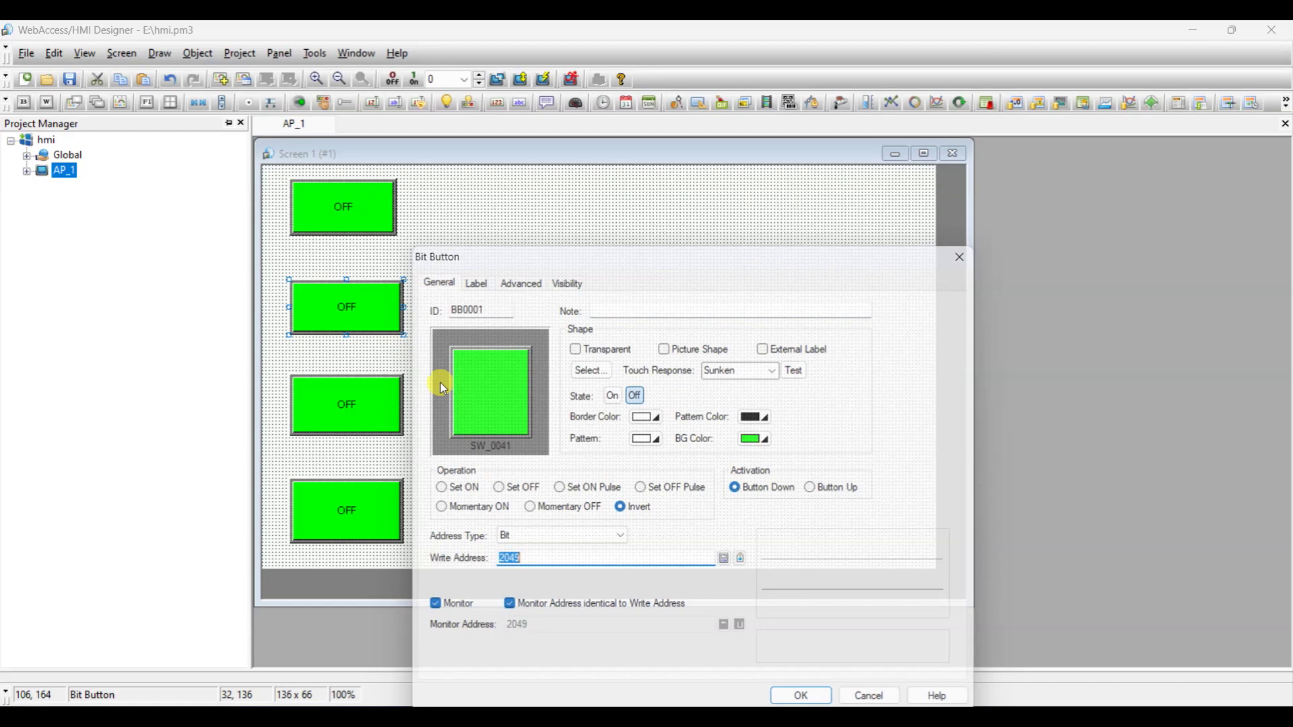
{"action": "left_click", "coordinate": [539, 557]}
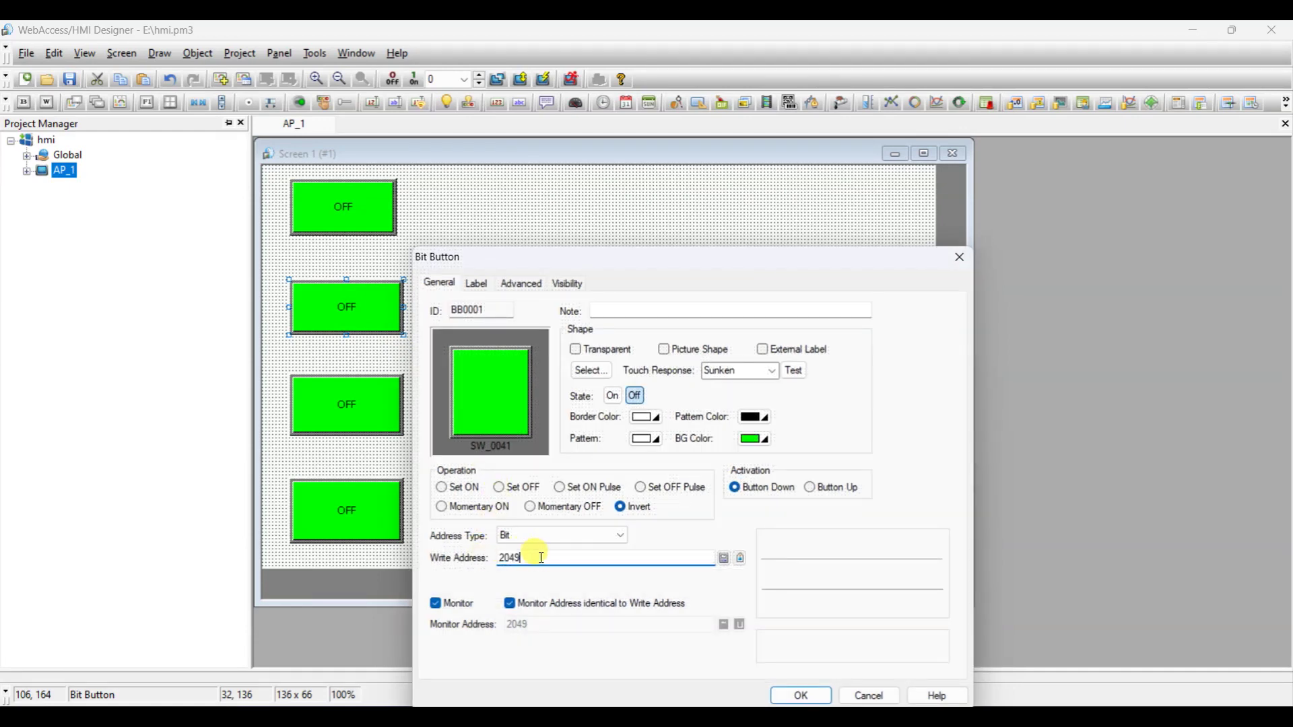
{"action": "type", "text": "50"}
{"action": "left_click", "coordinate": [796, 696]}
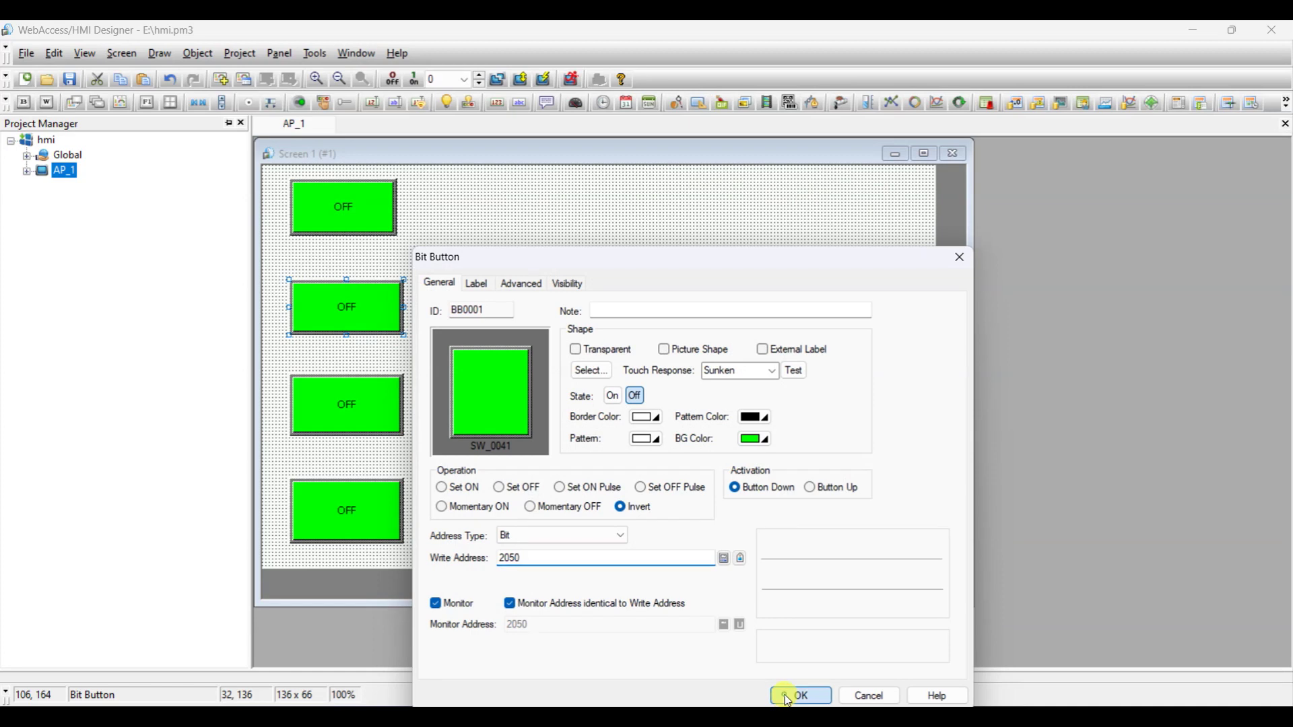
{"action": "double_click", "coordinate": [365, 414]}
{"action": "left_click", "coordinate": [571, 552]}
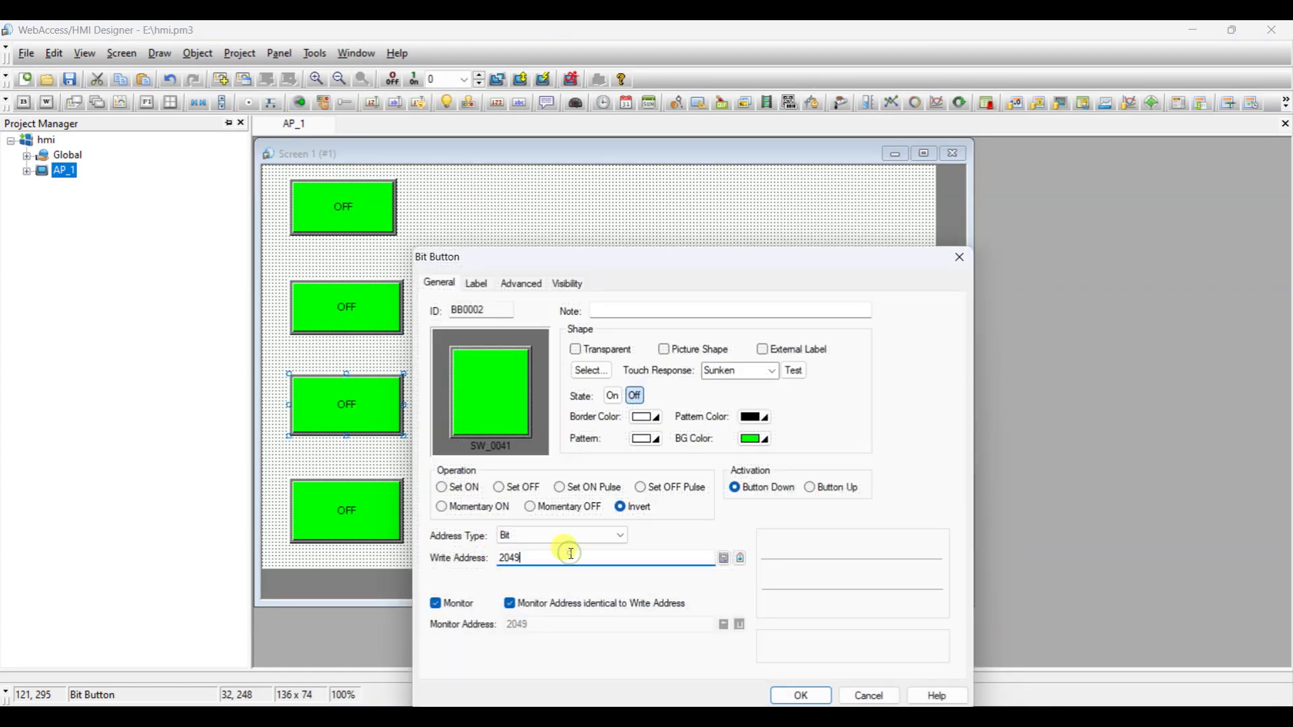
{"action": "type", "text": "51"}
{"action": "left_click", "coordinate": [786, 695]}
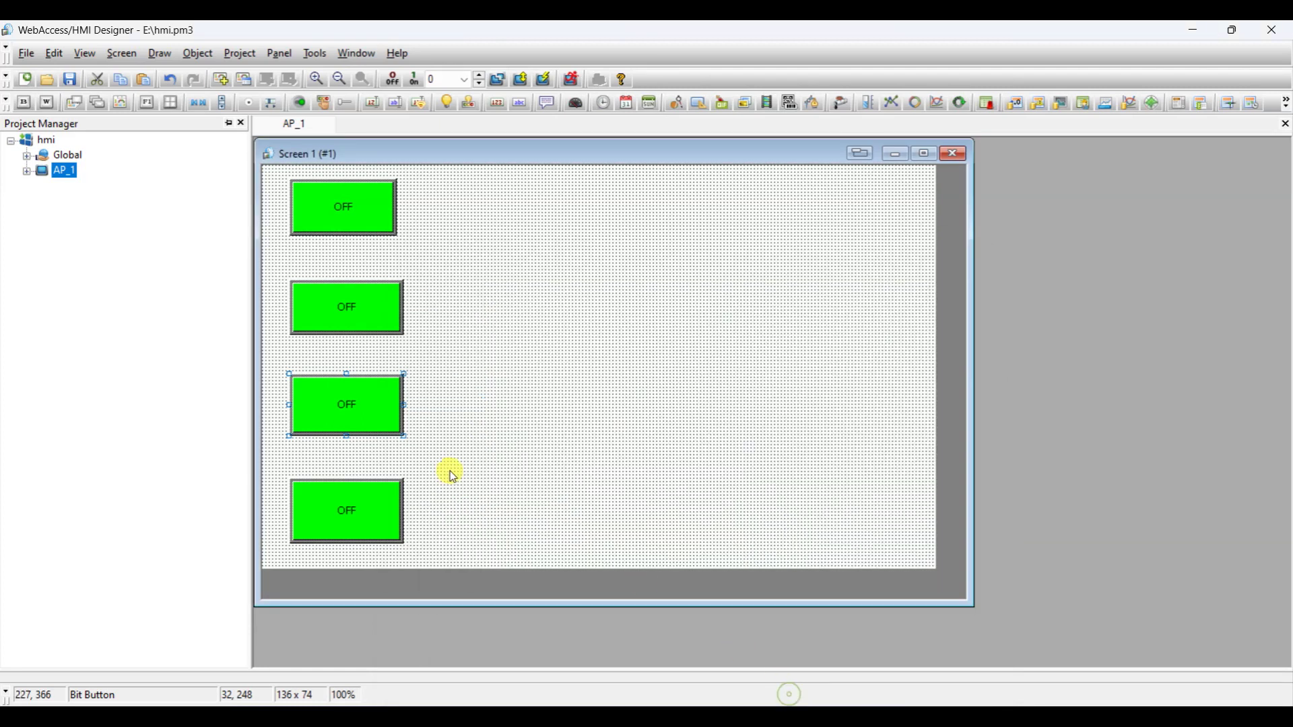
{"action": "double_click", "coordinate": [366, 510]}
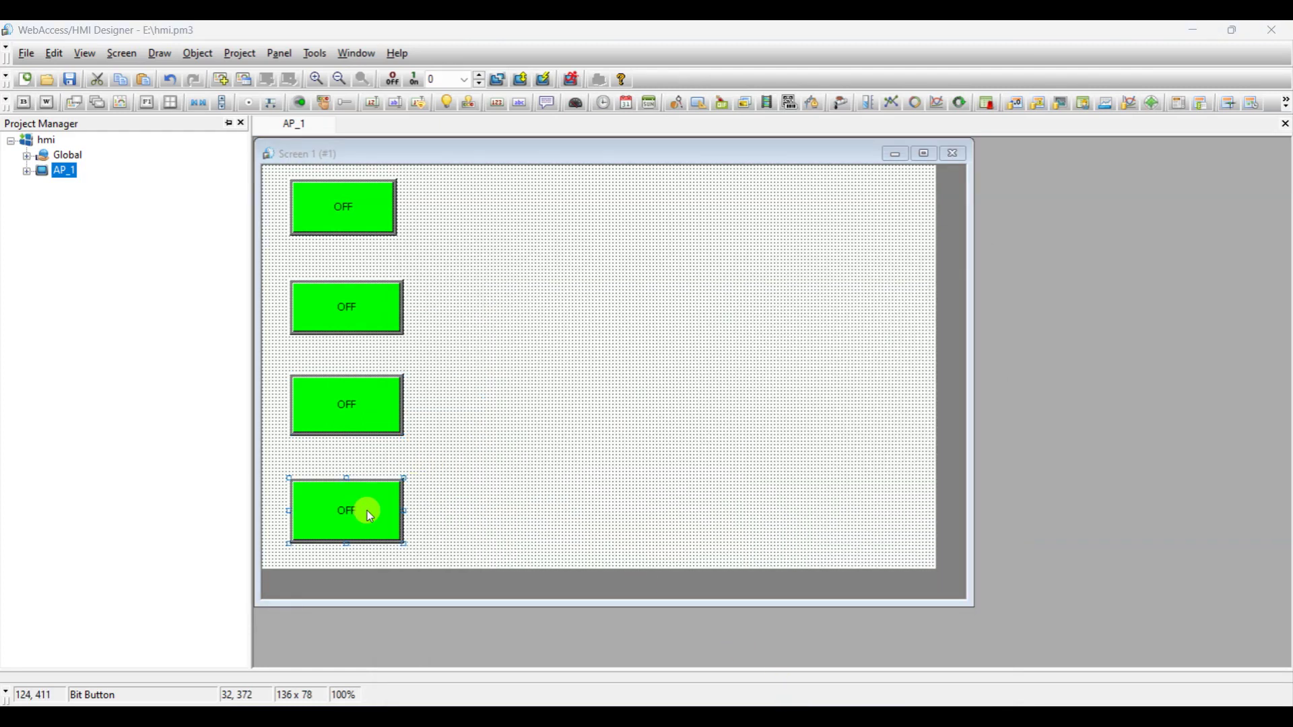
{"action": "left_click", "coordinate": [543, 559]}
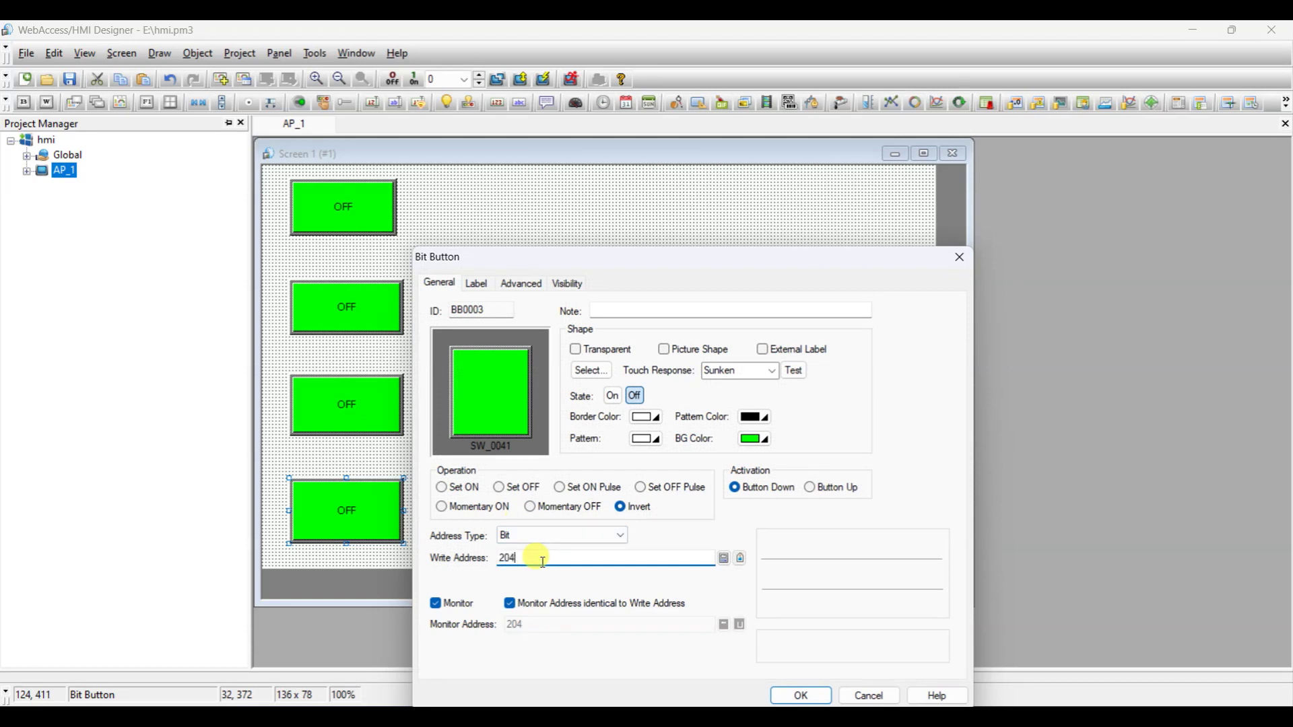
{"action": "type", "text": "52"}
{"action": "left_click", "coordinate": [782, 695]}
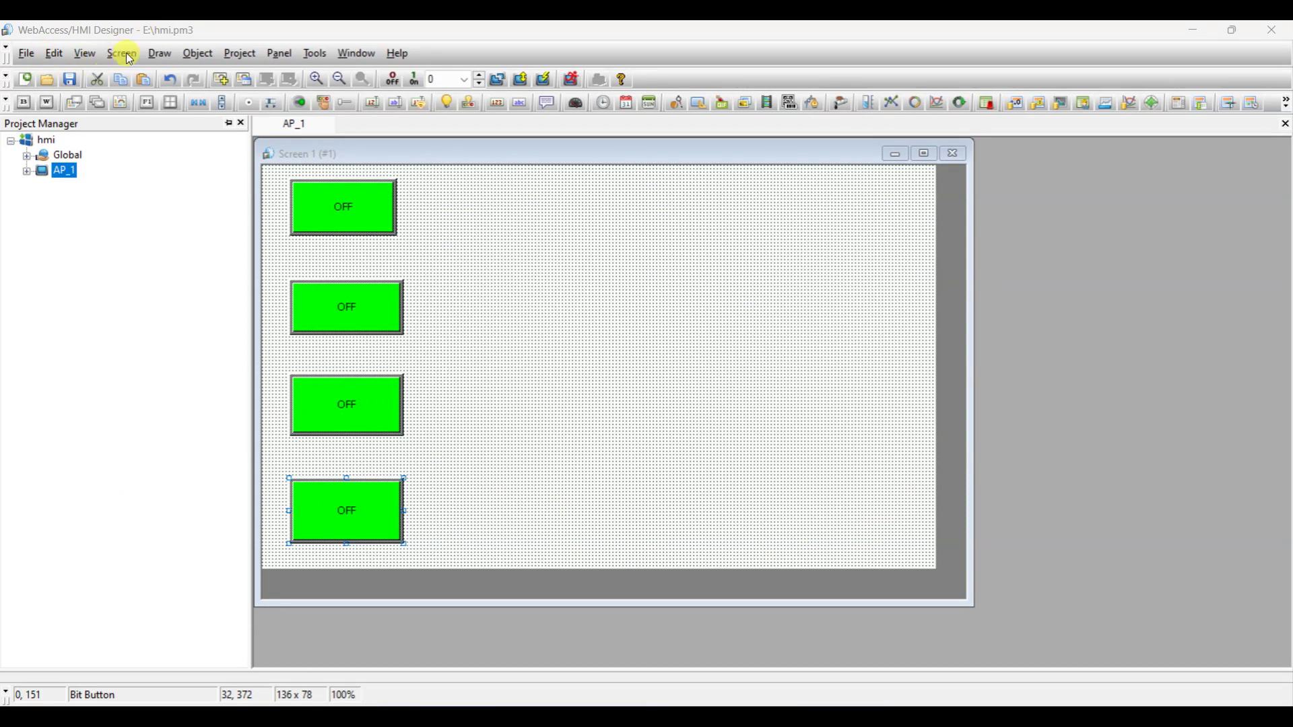
Insert a bit lamp right of the top button and give it a round shape.
{"action": "left_click", "coordinate": [198, 54]}
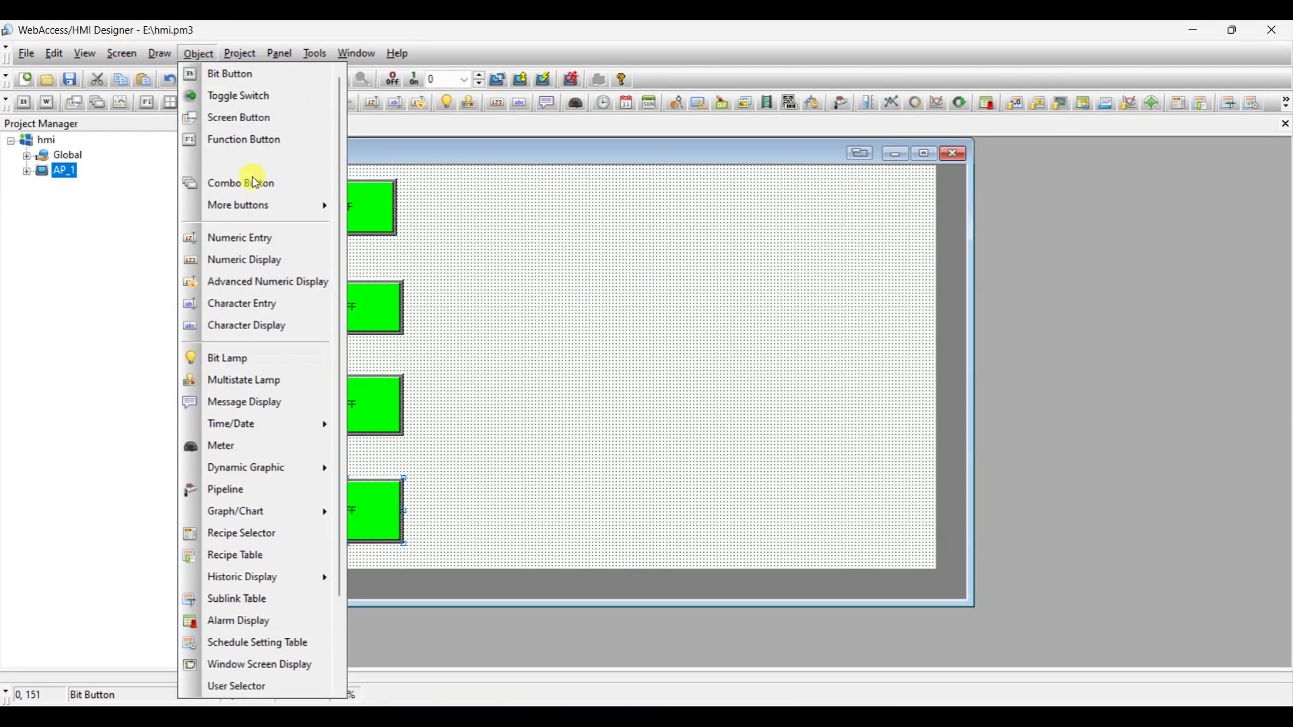
{"action": "left_click", "coordinate": [283, 358]}
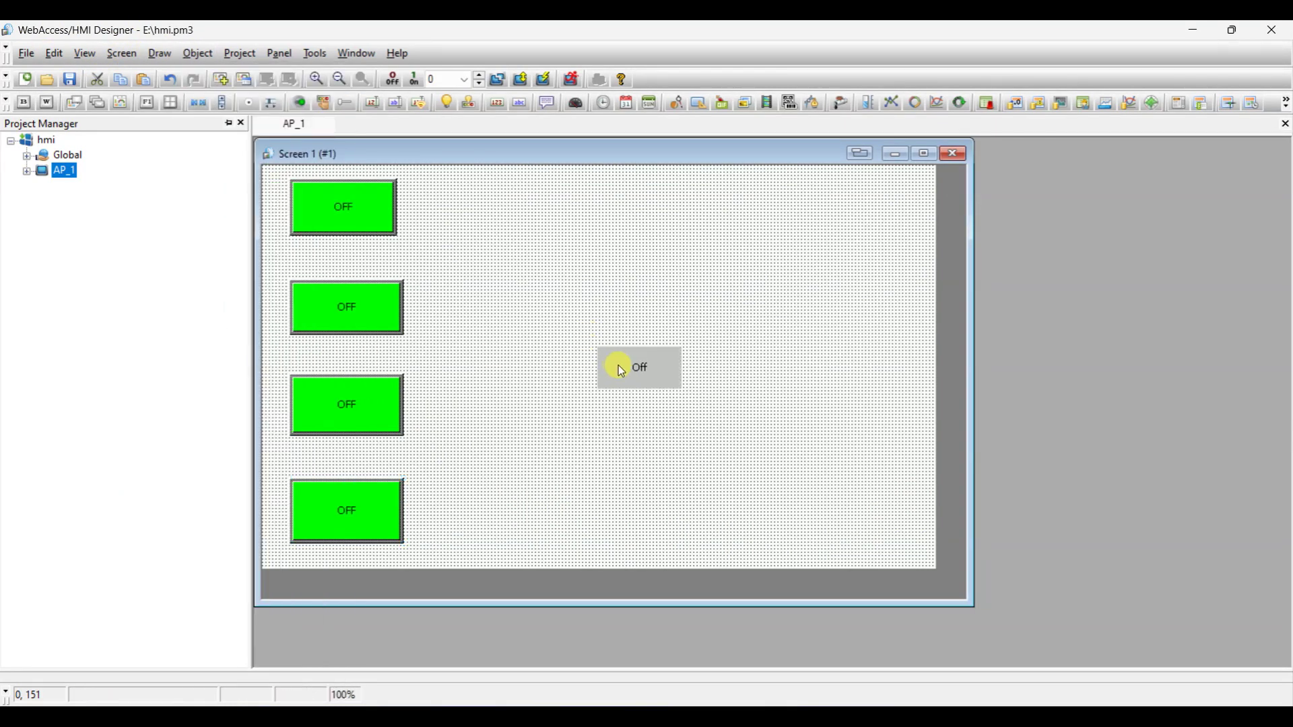
{"action": "left_click", "coordinate": [481, 196]}
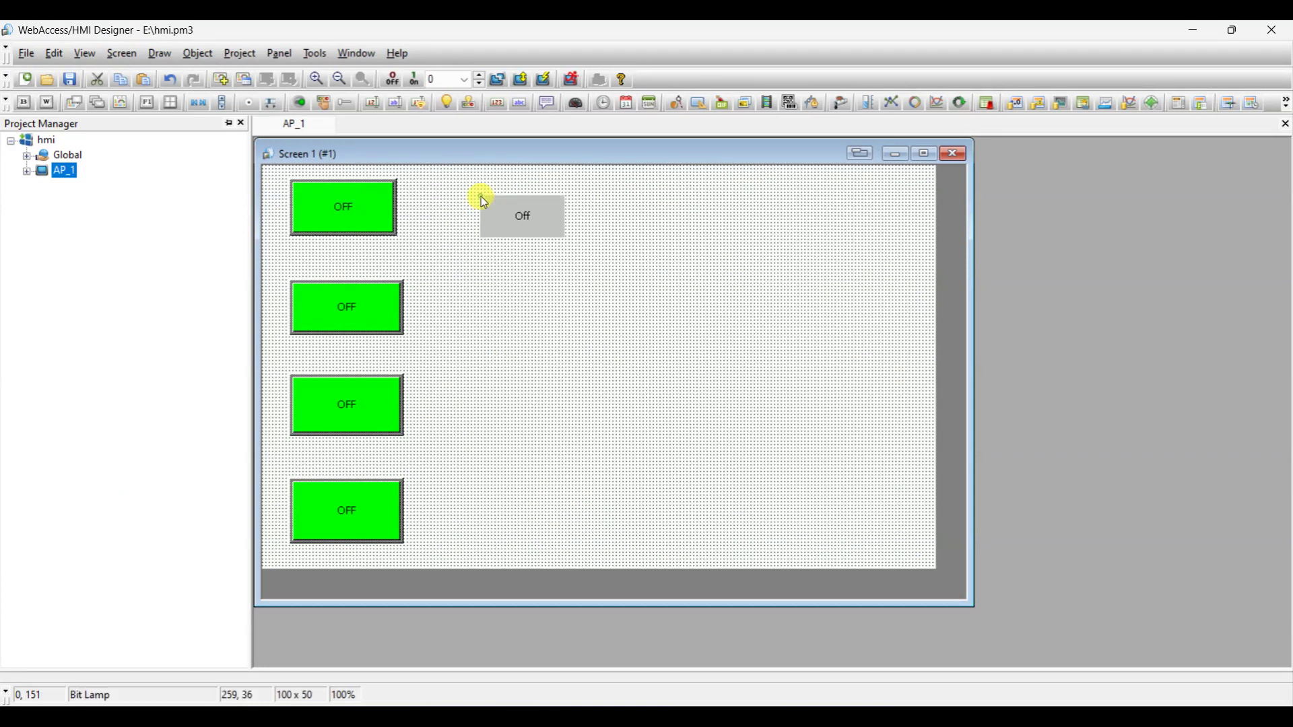
{"action": "double_click", "coordinate": [540, 213]}
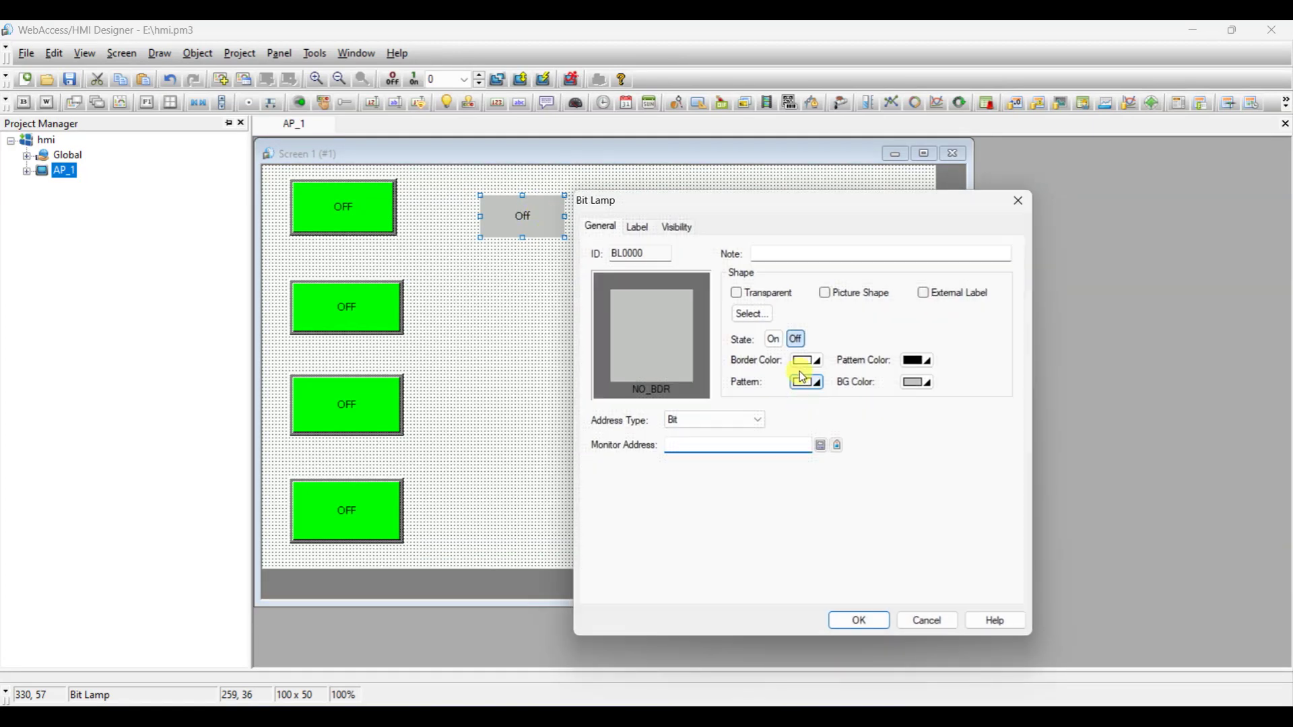
{"action": "left_click", "coordinate": [751, 314]}
{"action": "left_click", "coordinate": [846, 351]}
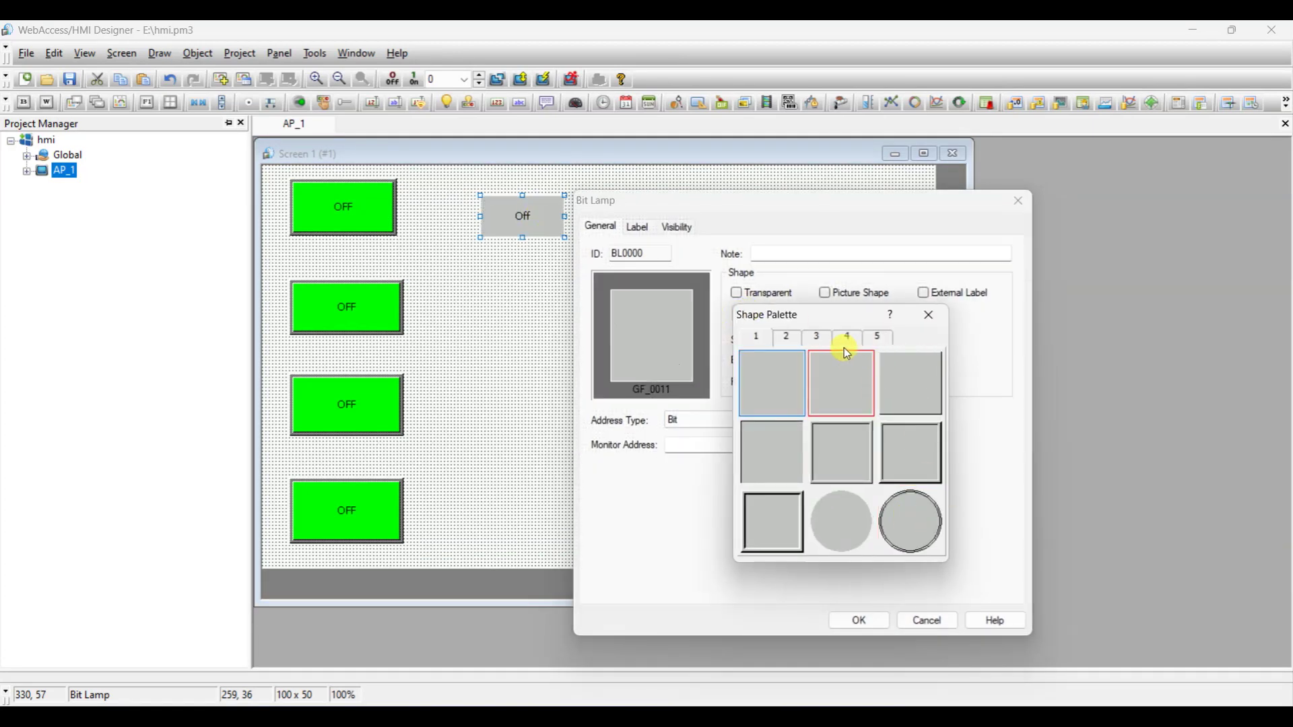
{"action": "left_click", "coordinate": [818, 338]}
{"action": "left_click", "coordinate": [854, 515]}
{"action": "left_click", "coordinate": [906, 525]}
{"action": "left_click", "coordinate": [858, 531]}
{"action": "double_click", "coordinate": [855, 530]}
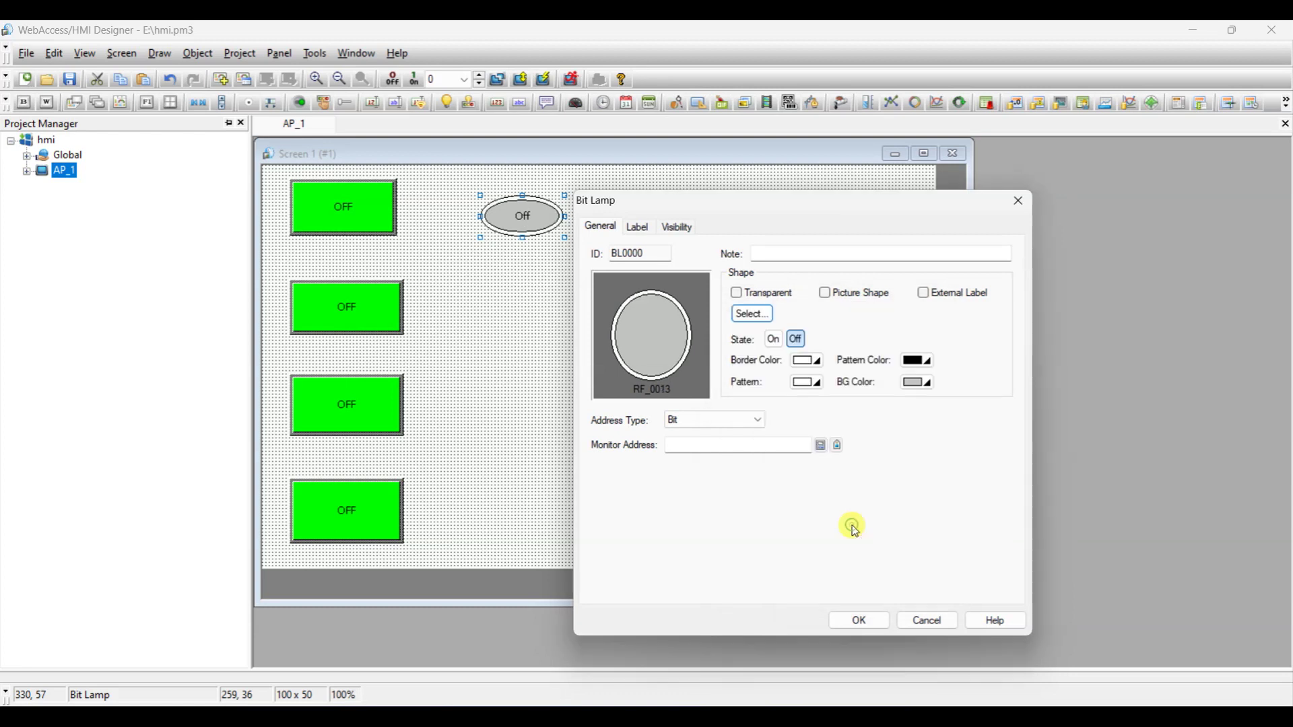
Make the lamp bright green when Off and red when On.
{"action": "left_click", "coordinate": [797, 339]}
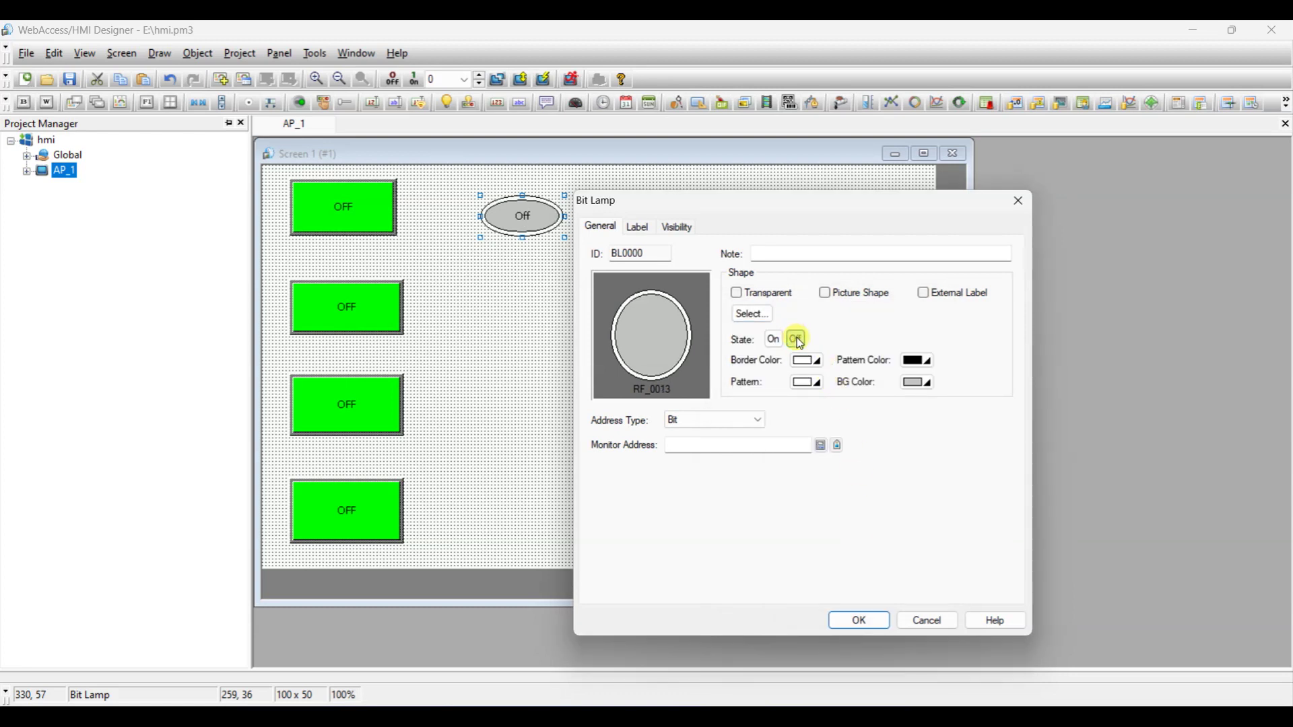
{"action": "left_click", "coordinate": [929, 383]}
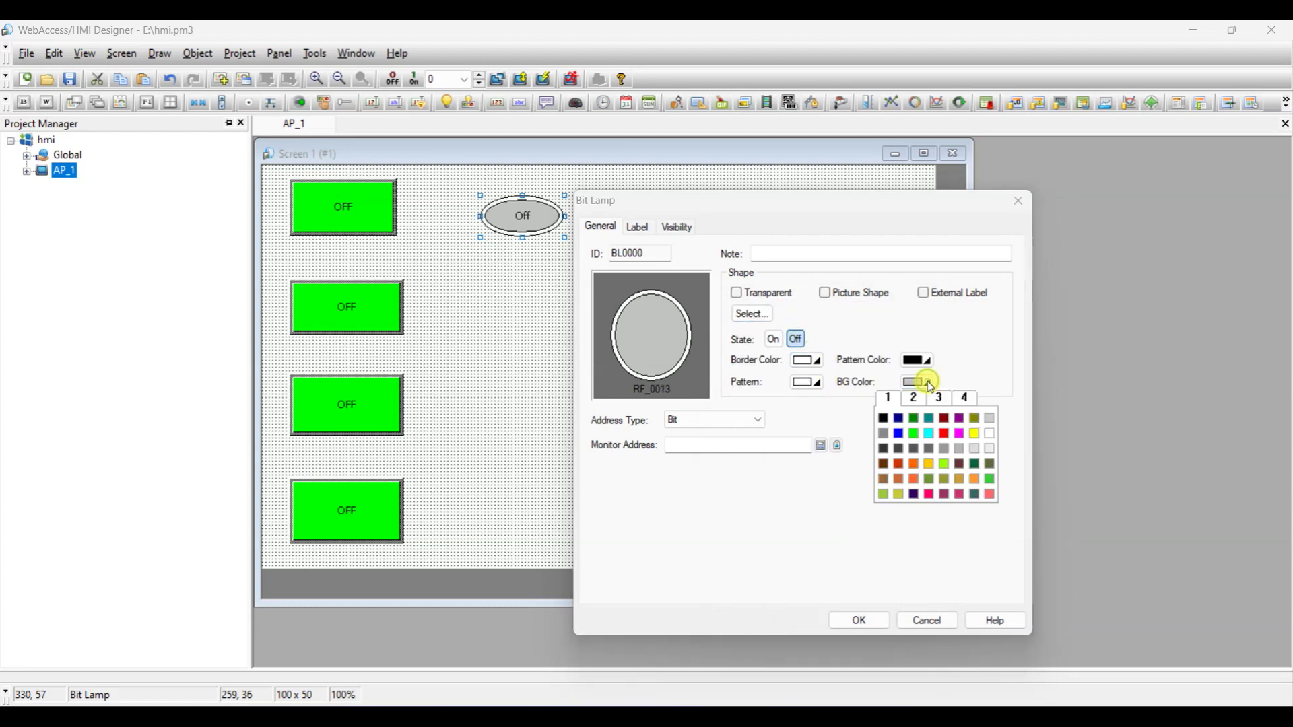
{"action": "left_click", "coordinate": [915, 432]}
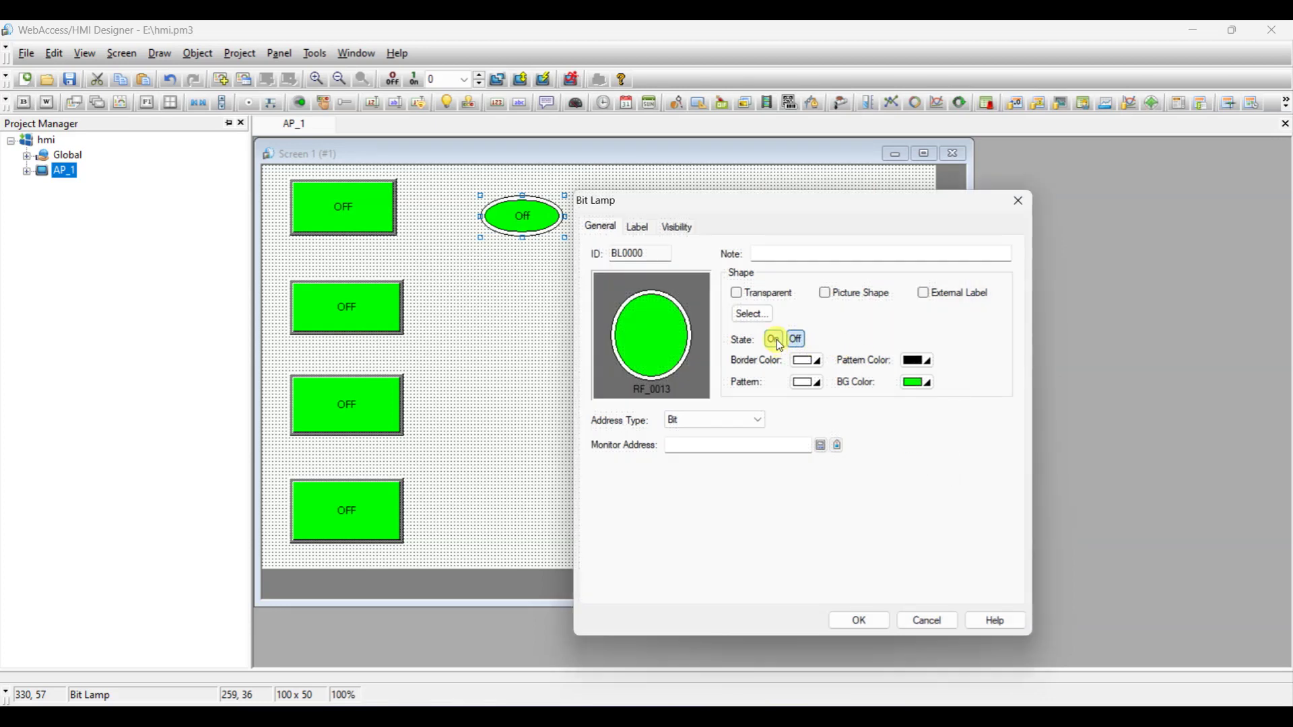
{"action": "left_click", "coordinate": [774, 339]}
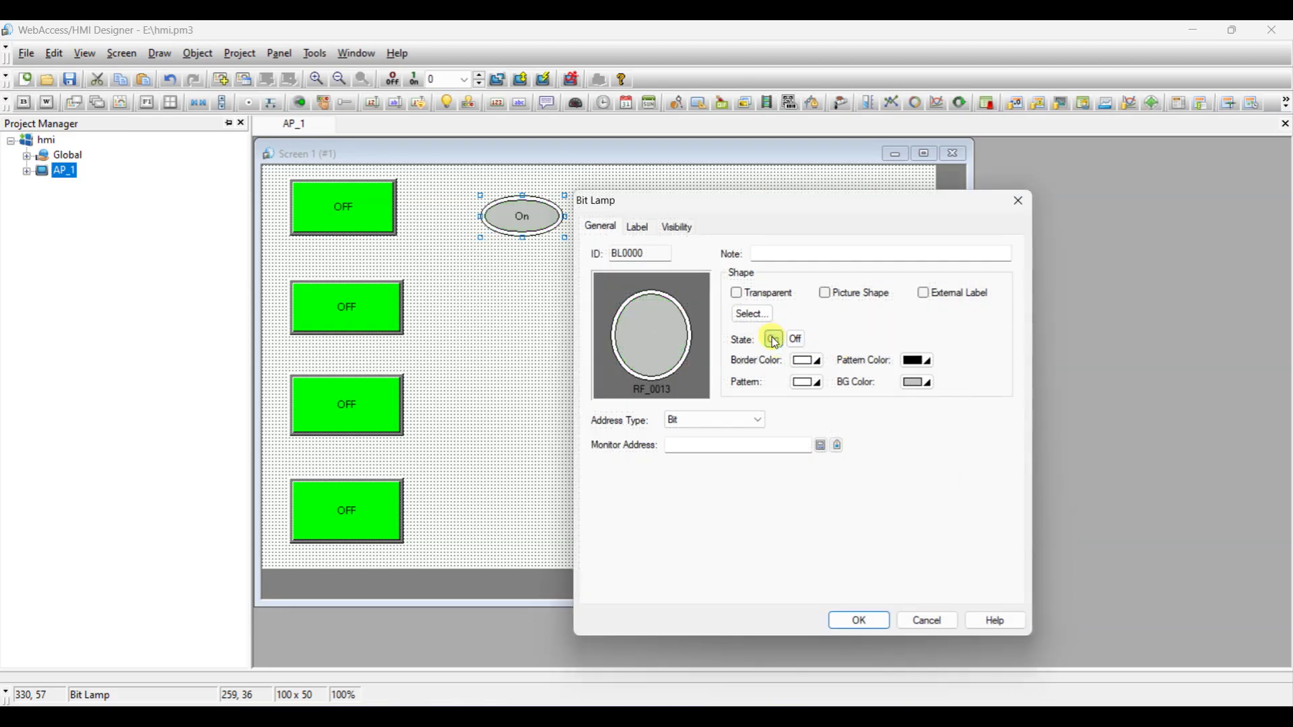
{"action": "left_click", "coordinate": [929, 382]}
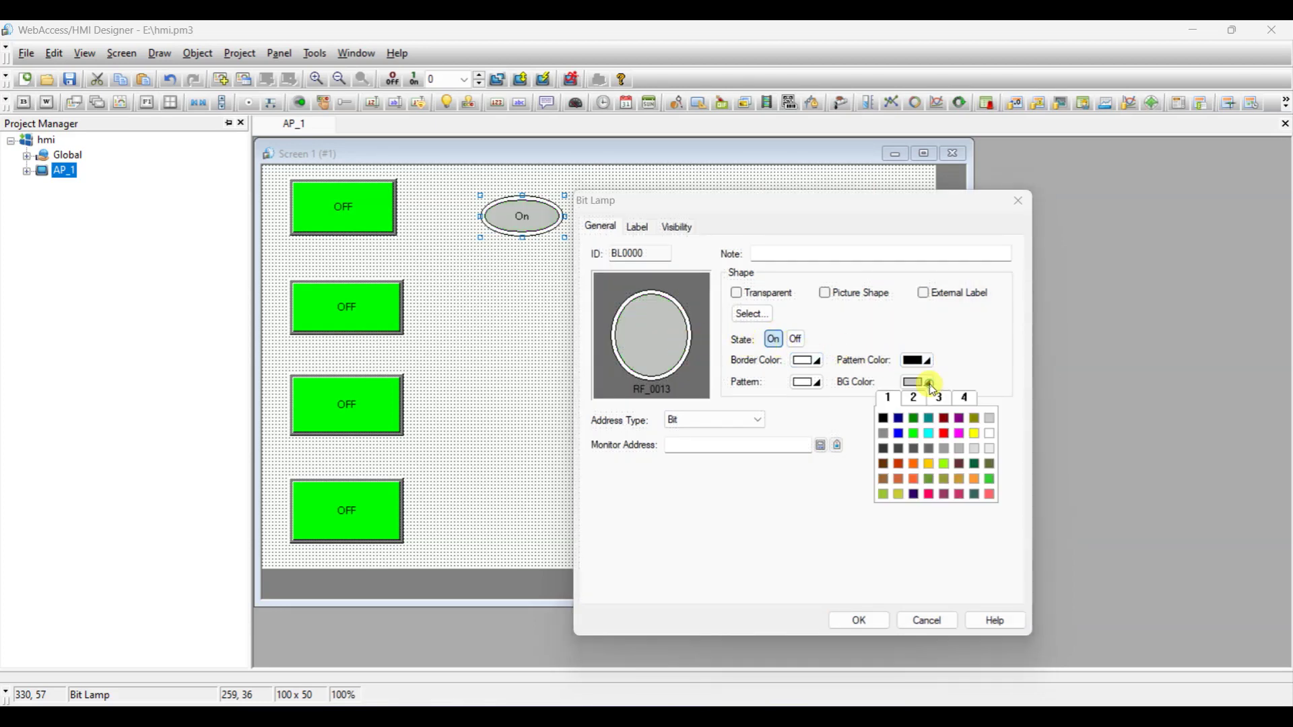
{"action": "left_click", "coordinate": [946, 434]}
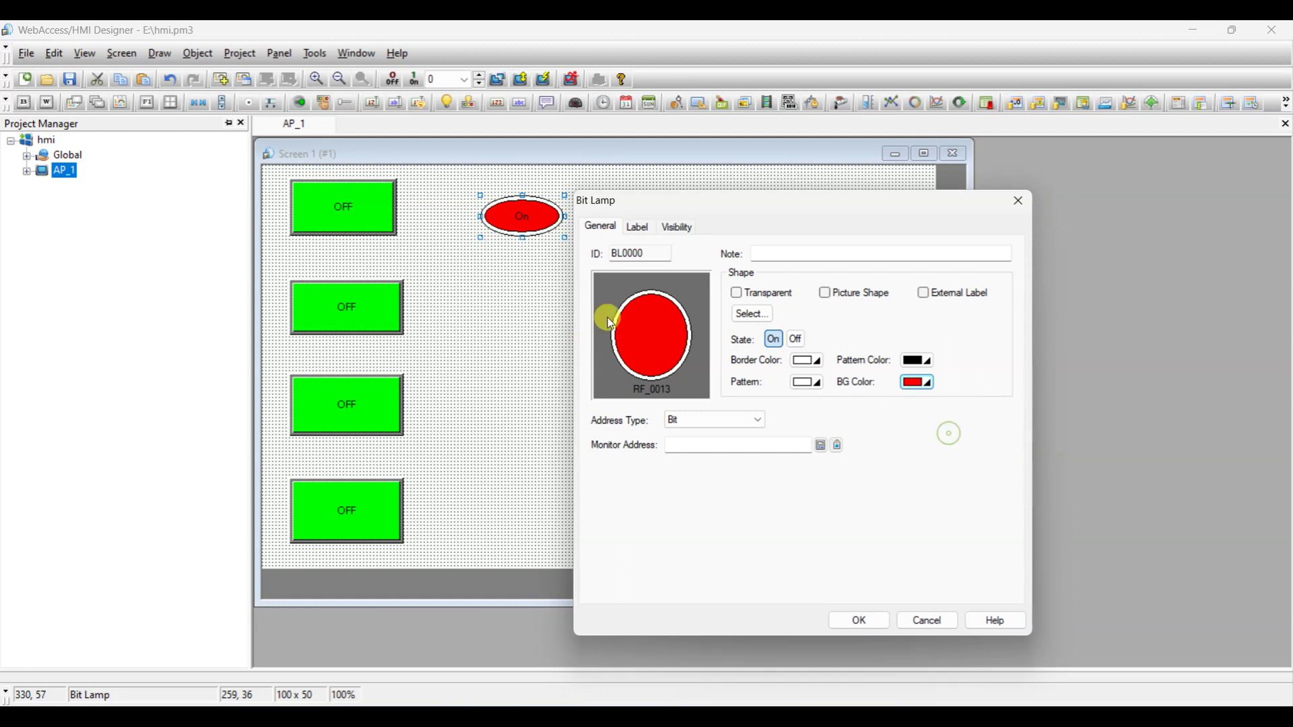
Set the lamp's monitor address to 2049 and confirm.
{"action": "left_click", "coordinate": [800, 339]}
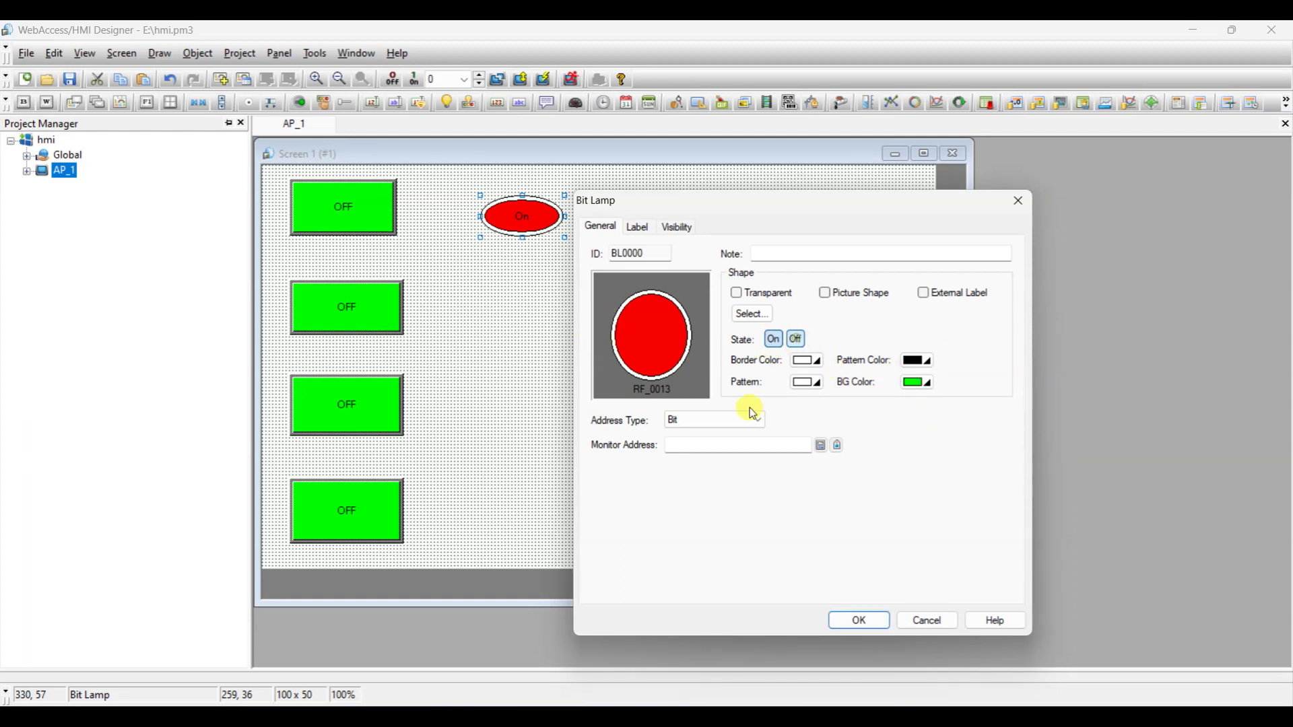
{"action": "left_click", "coordinate": [724, 445]}
{"action": "type", "text": "2"}
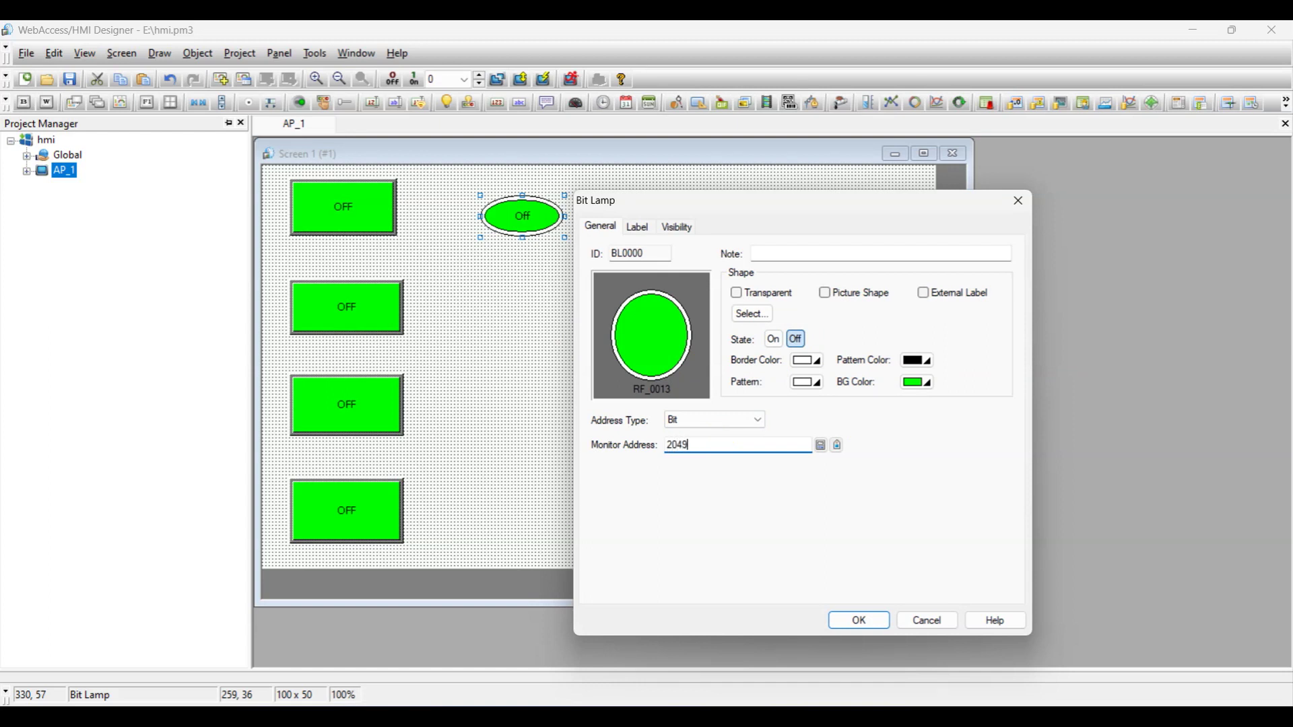
{"action": "type", "text": "049"}
{"action": "key", "text": "Return"}
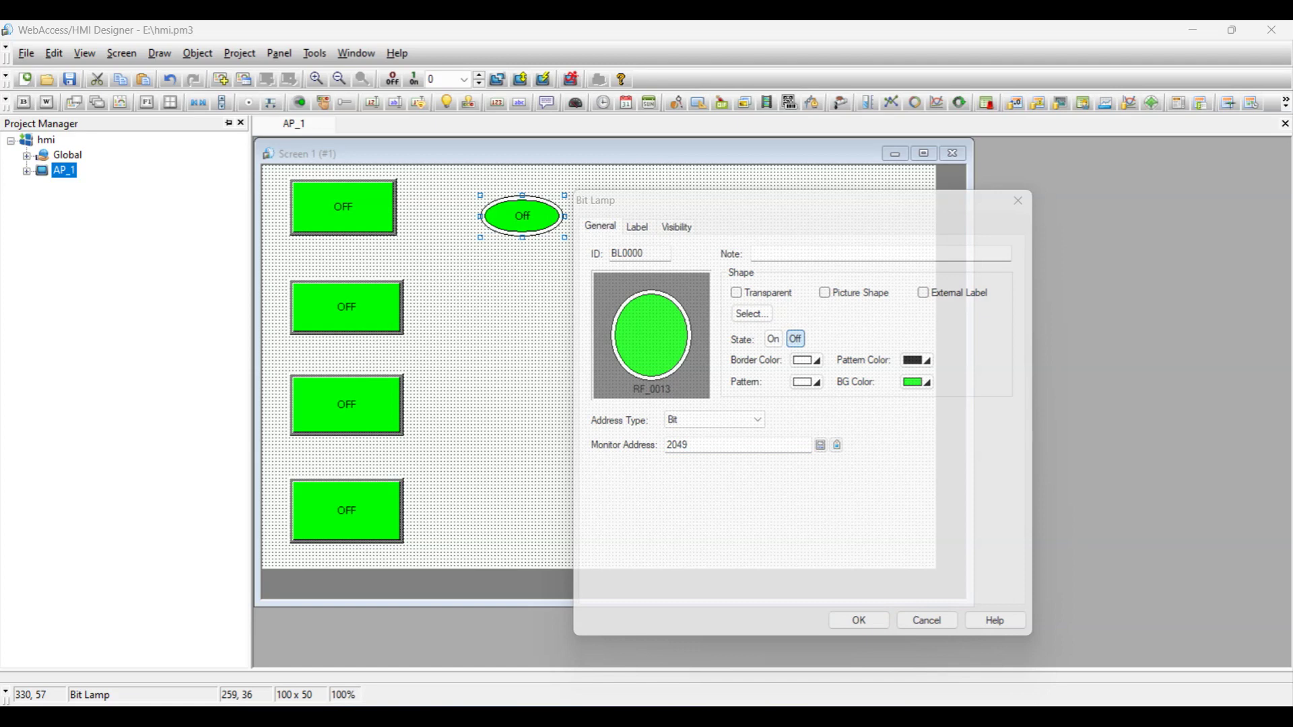
{"action": "left_click", "coordinate": [862, 622]}
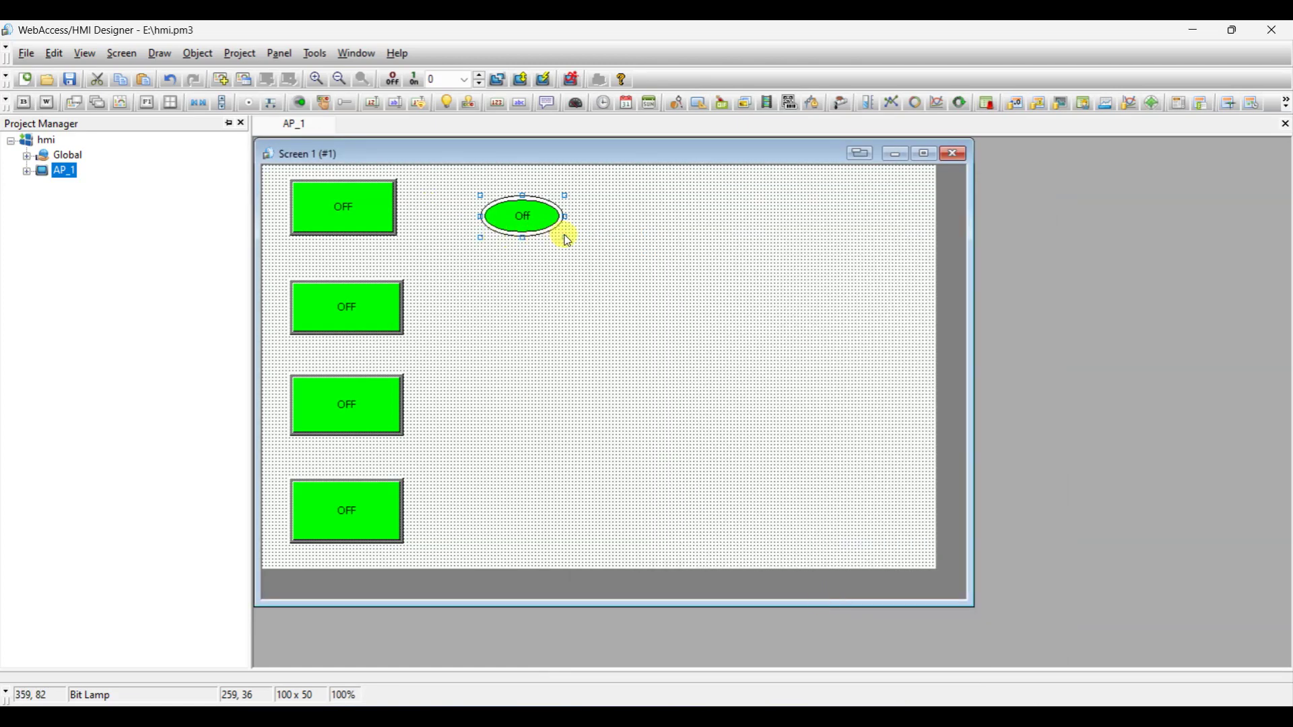
Reshape the lamp into a circle and paste a copy beside the second OFF button.
{"action": "left_click_drag", "start_coordinate": [560, 237], "coordinate": [500, 223]}
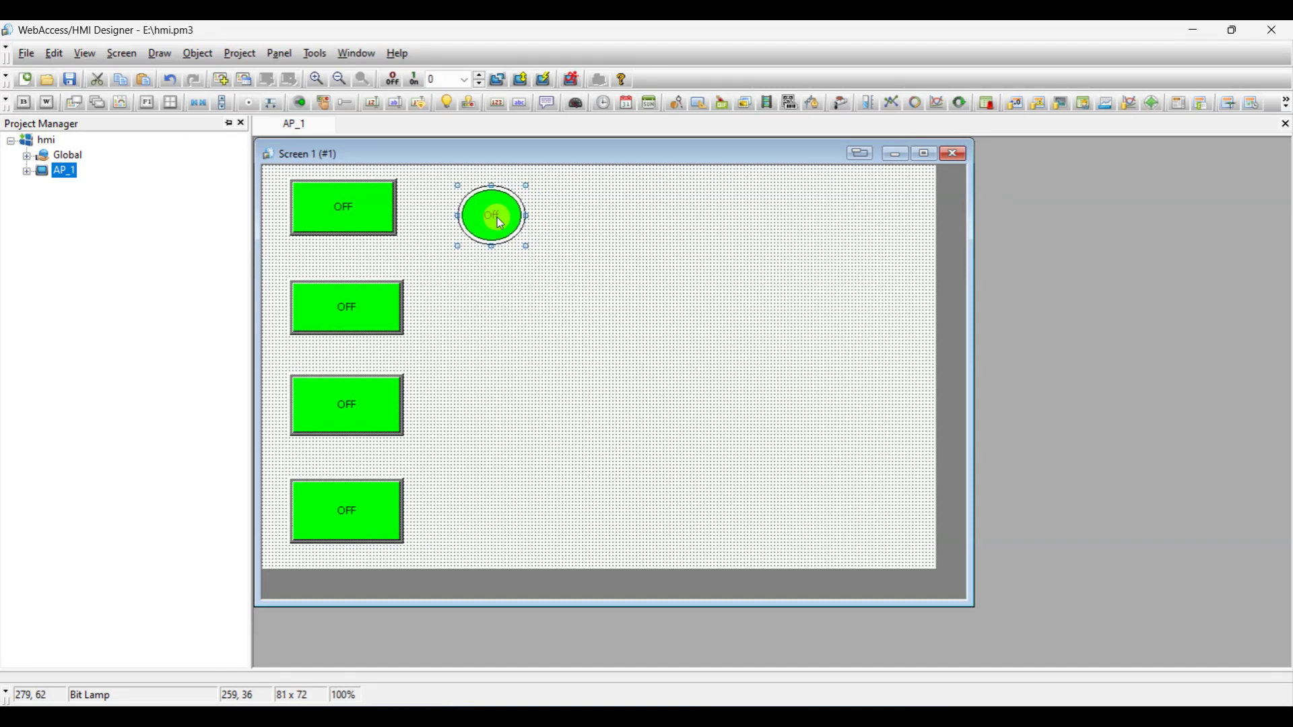
{"action": "right_click", "coordinate": [500, 223]}
{"action": "left_click", "coordinate": [536, 252]}
{"action": "right_click", "coordinate": [550, 306]}
{"action": "left_click", "coordinate": [604, 357]}
{"action": "left_click_drag", "start_coordinate": [591, 346], "coordinate": [503, 316]}
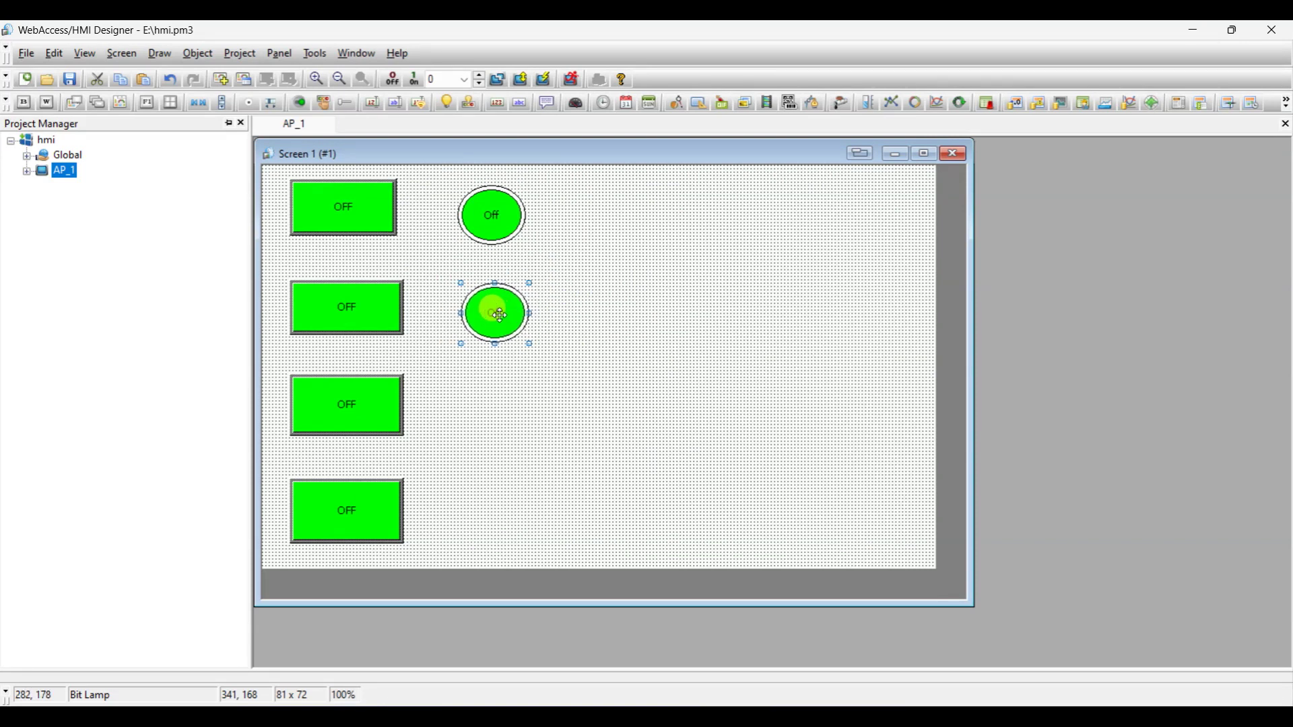
{"action": "left_click", "coordinate": [627, 351]}
Paste two more lamps beside the third and fourth OFF buttons.
{"action": "right_click", "coordinate": [546, 376]}
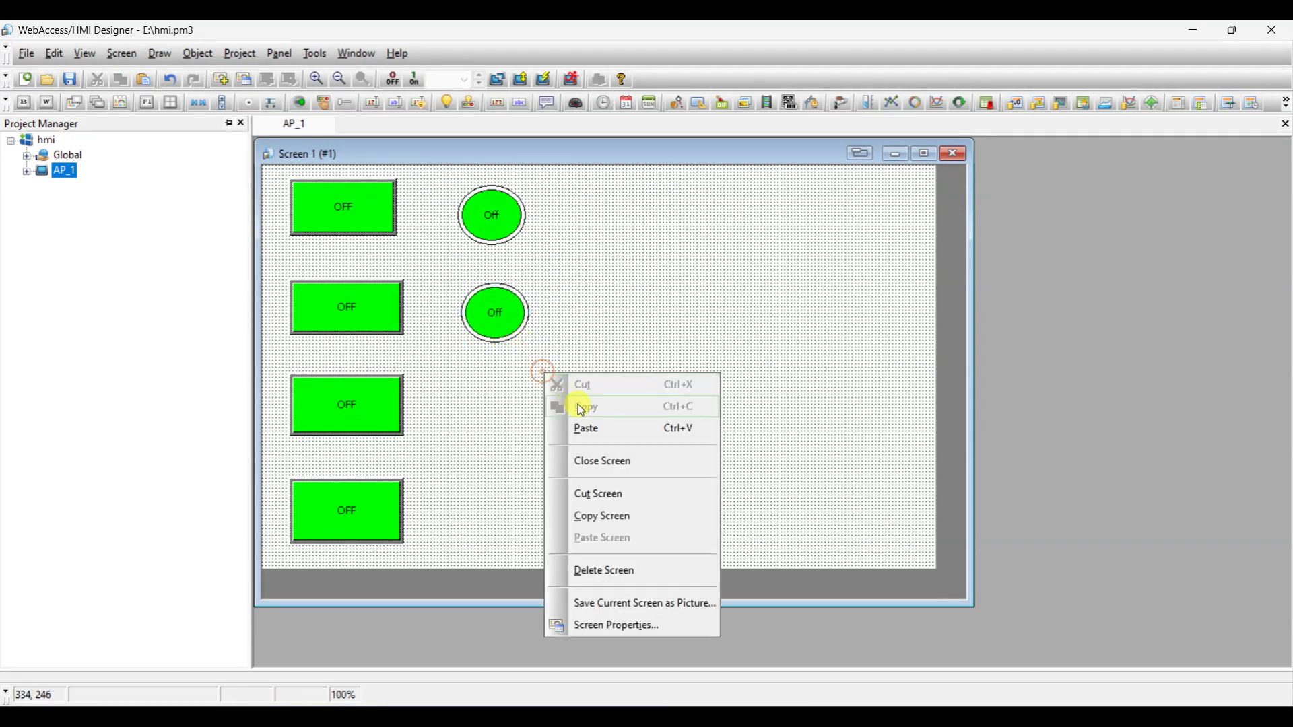
{"action": "left_click", "coordinate": [587, 424]}
{"action": "left_click_drag", "start_coordinate": [568, 408], "coordinate": [483, 413]}
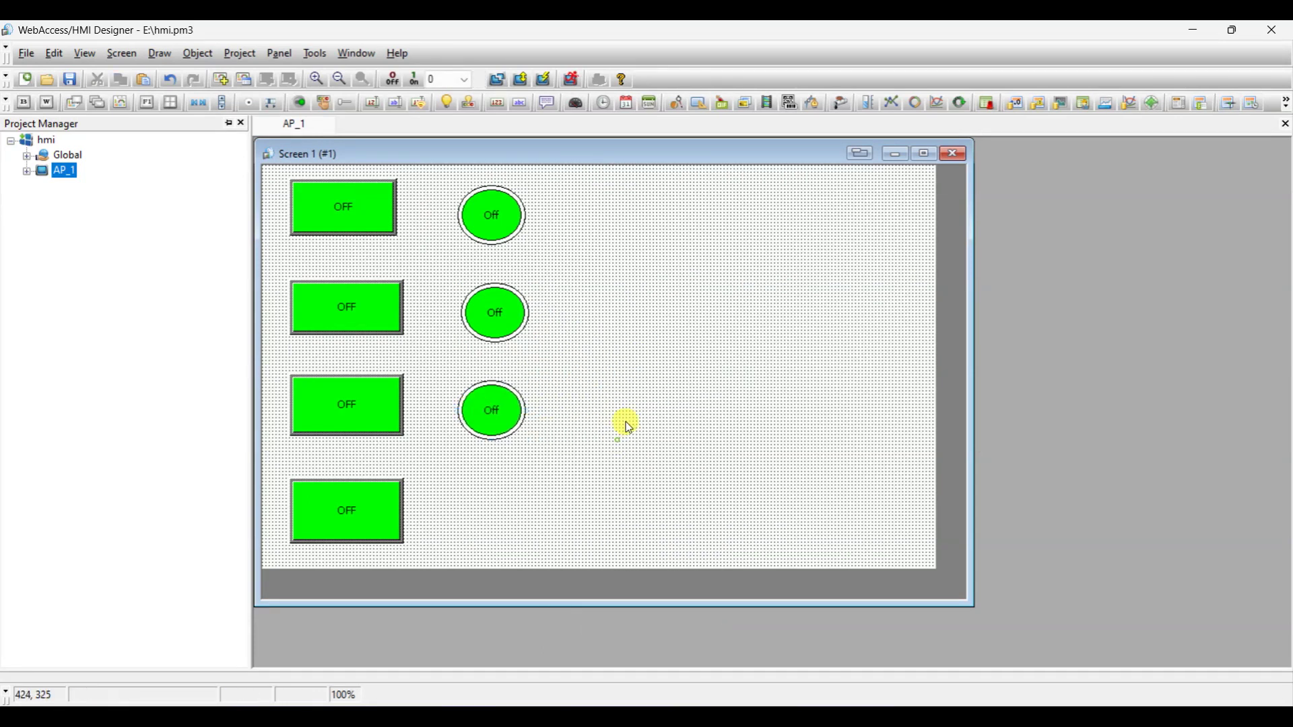
{"action": "right_click", "coordinate": [632, 390]}
{"action": "left_click", "coordinate": [657, 437]}
{"action": "left_click_drag", "start_coordinate": [641, 413], "coordinate": [478, 513]}
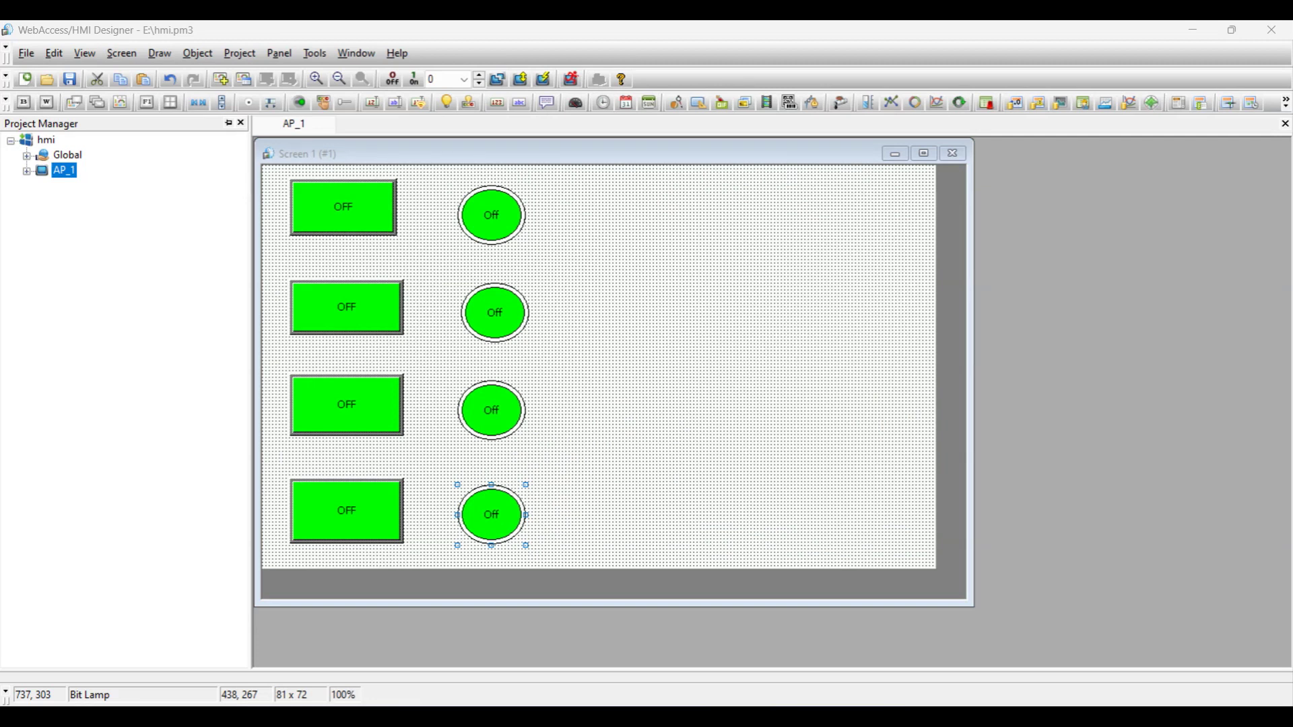
Set the second and third lamps' monitor addresses to 2050 and 2051.
{"action": "left_click", "coordinate": [492, 293]}
{"action": "double_click", "coordinate": [492, 293]}
{"action": "left_click", "coordinate": [686, 519]}
{"action": "type", "text": "2050"}
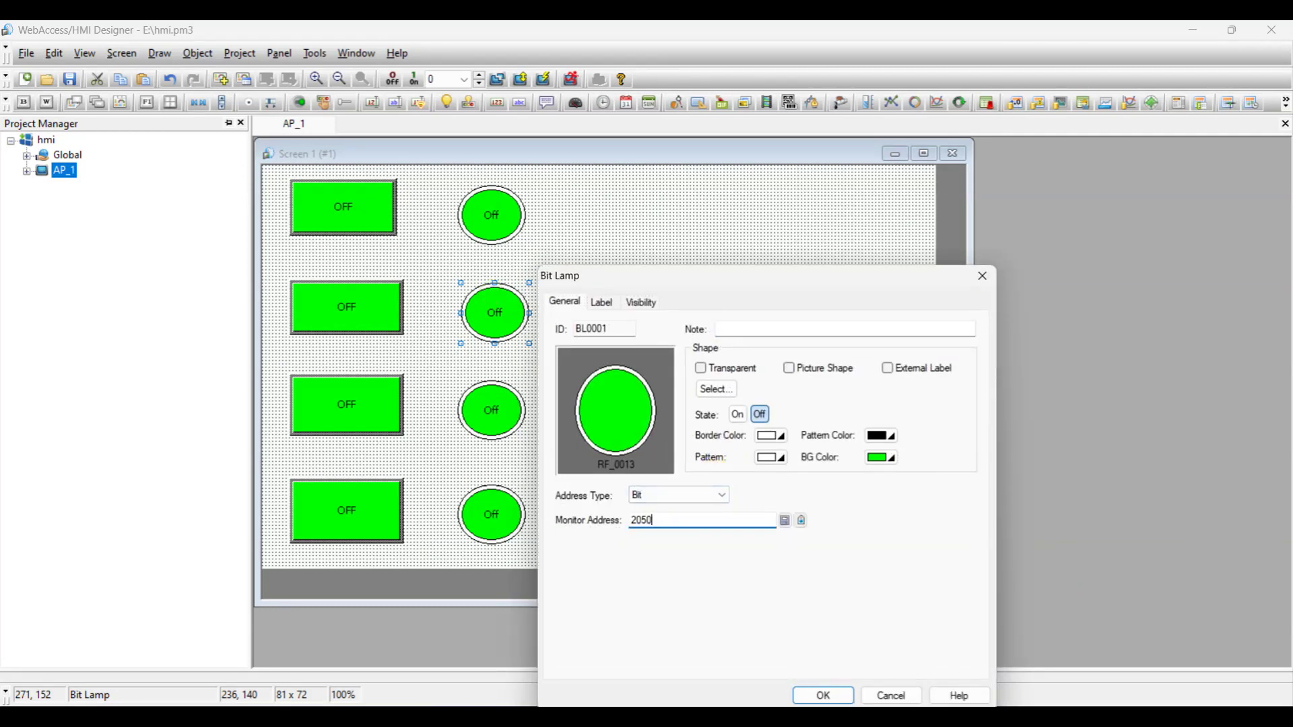
{"action": "left_click", "coordinate": [823, 695]}
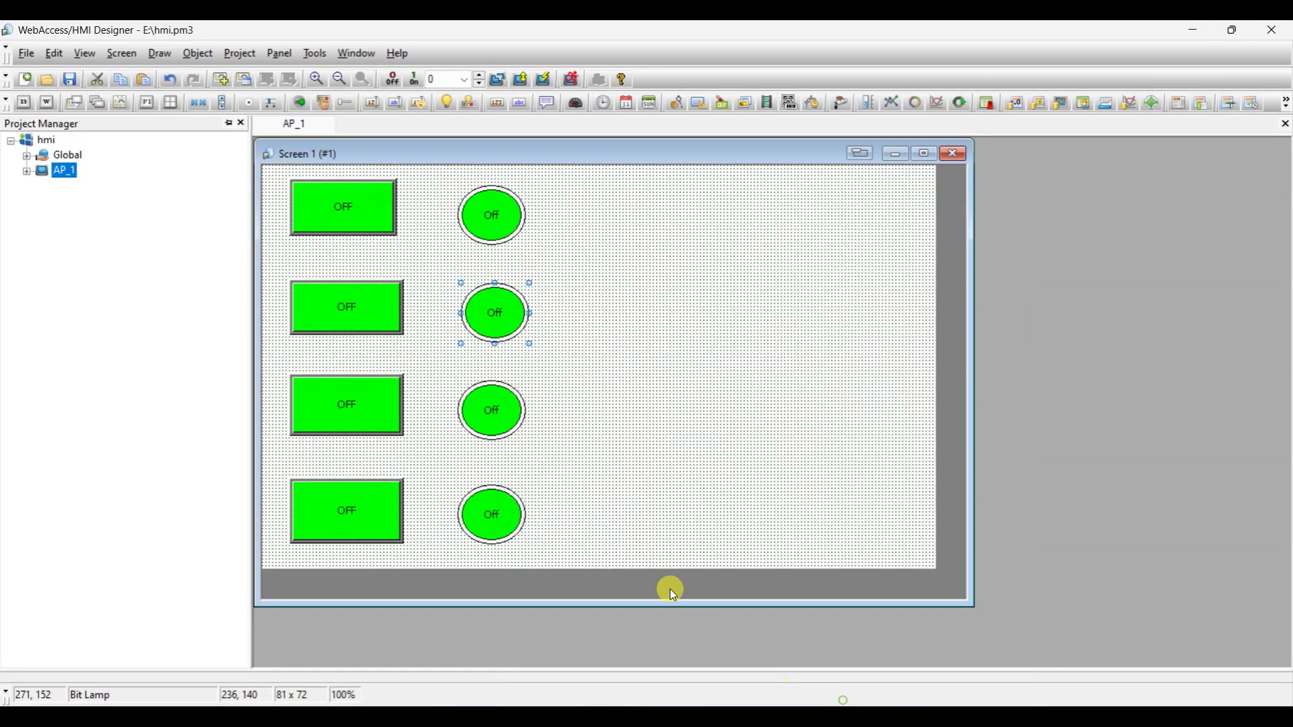
{"action": "double_click", "coordinate": [496, 401]}
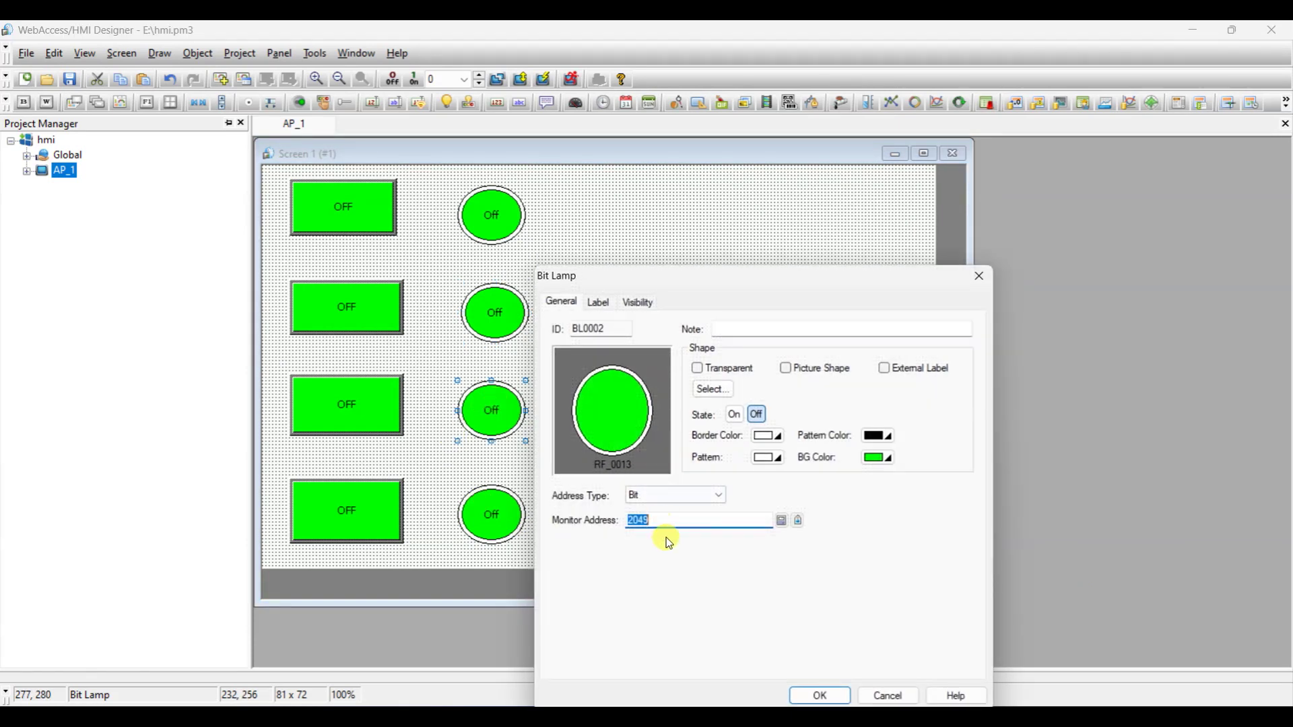
{"action": "left_click", "coordinate": [676, 522]}
{"action": "type", "text": "51"}
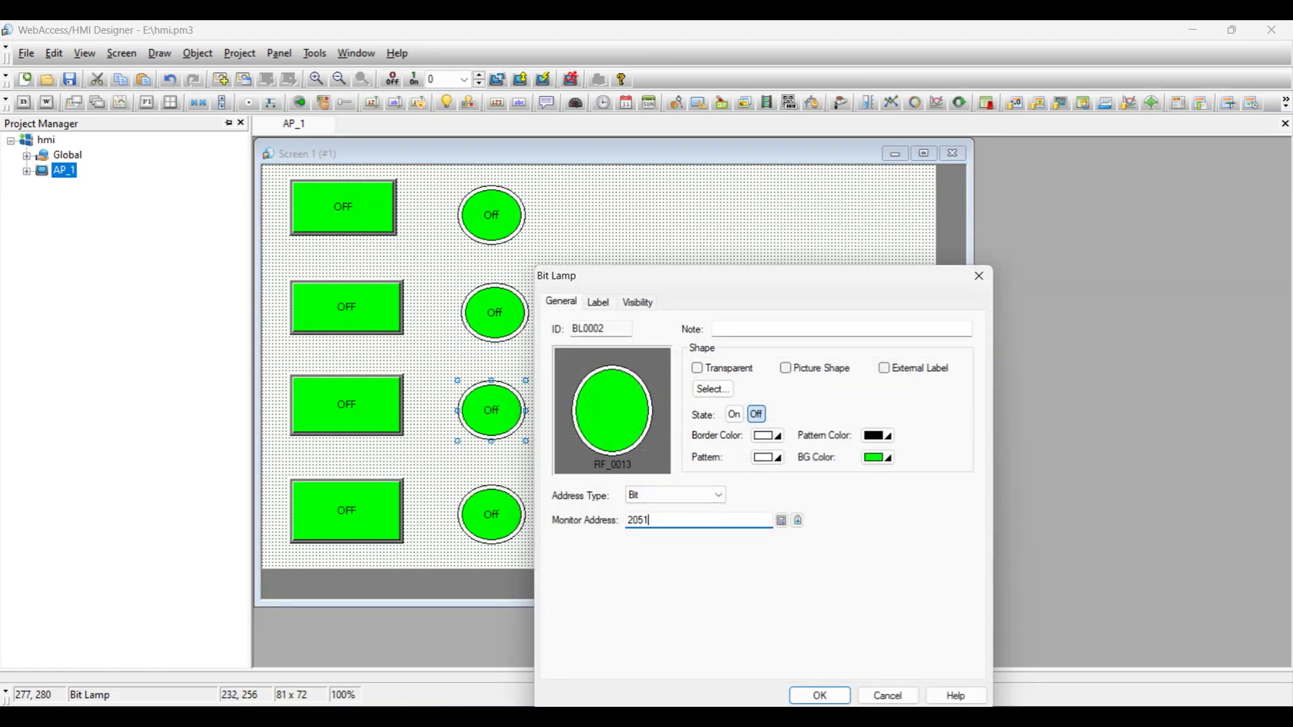
{"action": "left_click", "coordinate": [819, 695]}
Set the bottom lamp's monitor address to 2052.
{"action": "left_click", "coordinate": [498, 518]}
{"action": "double_click", "coordinate": [504, 524]}
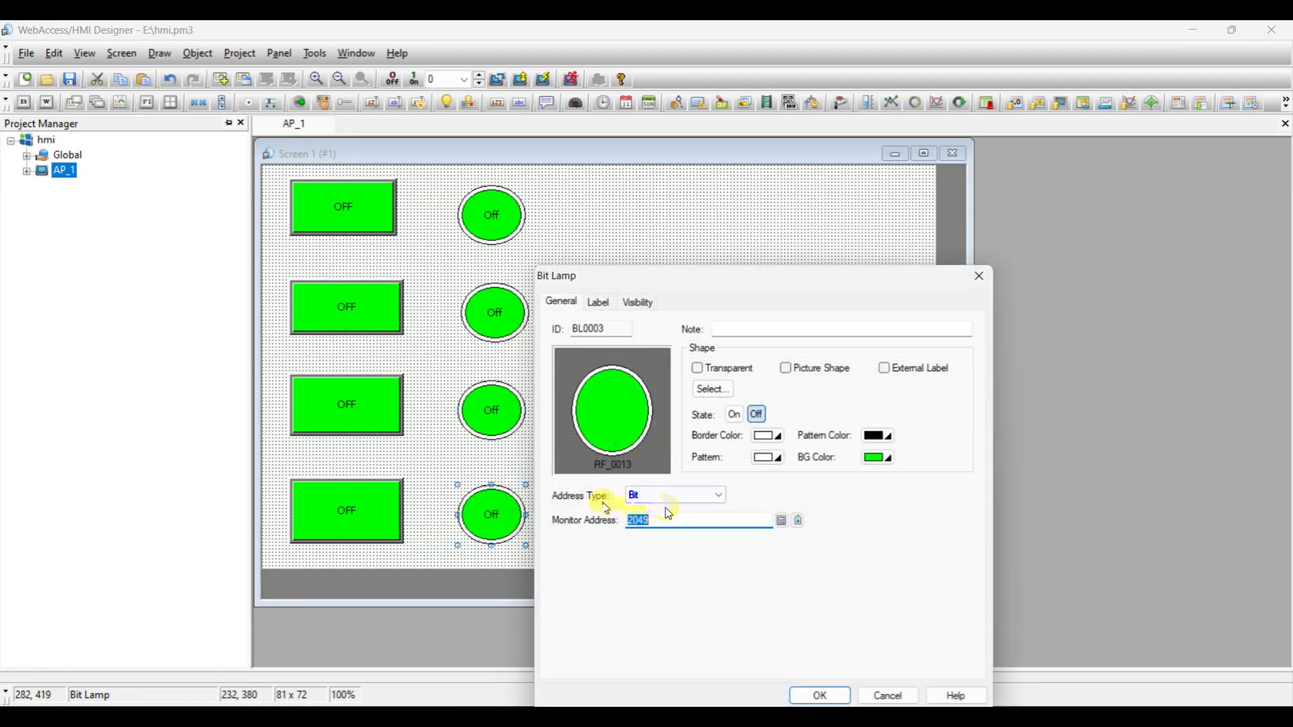
{"action": "left_click", "coordinate": [684, 521]}
{"action": "key", "text": "BackSpace"}
{"action": "key", "text": "BackSpace"}
{"action": "type", "text": "52"}
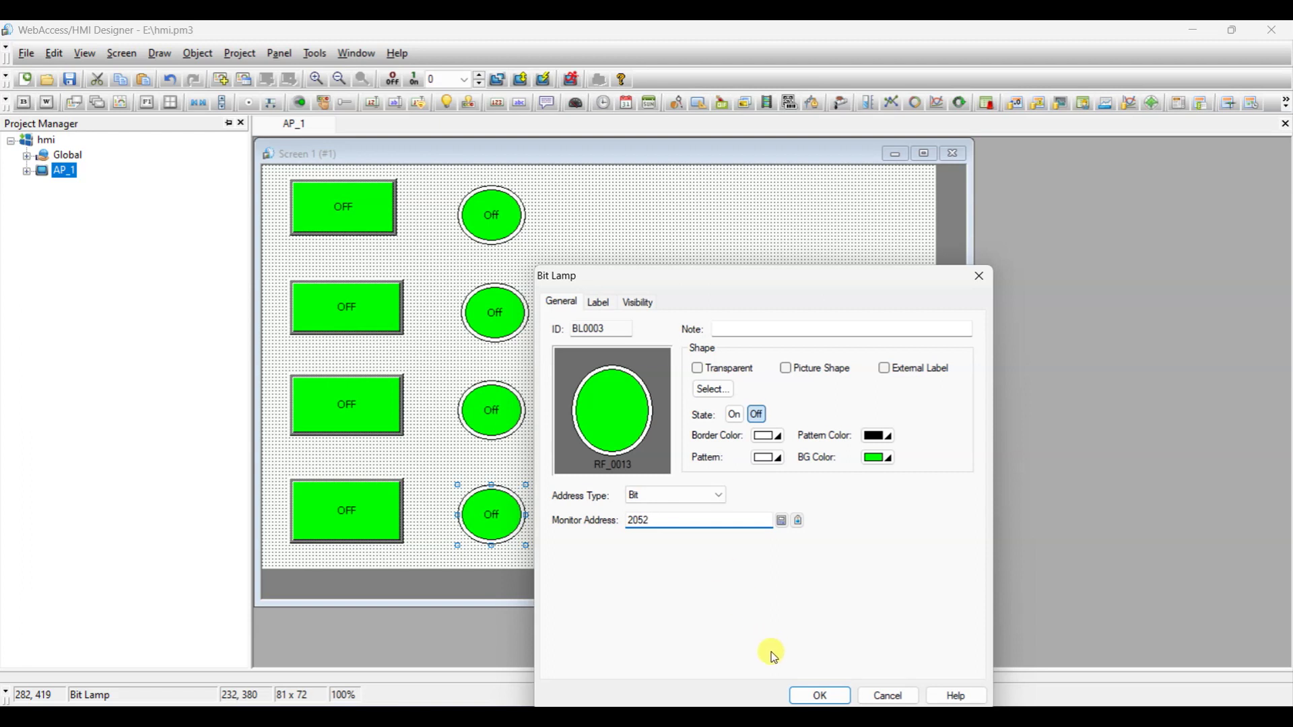
{"action": "left_click", "coordinate": [820, 695]}
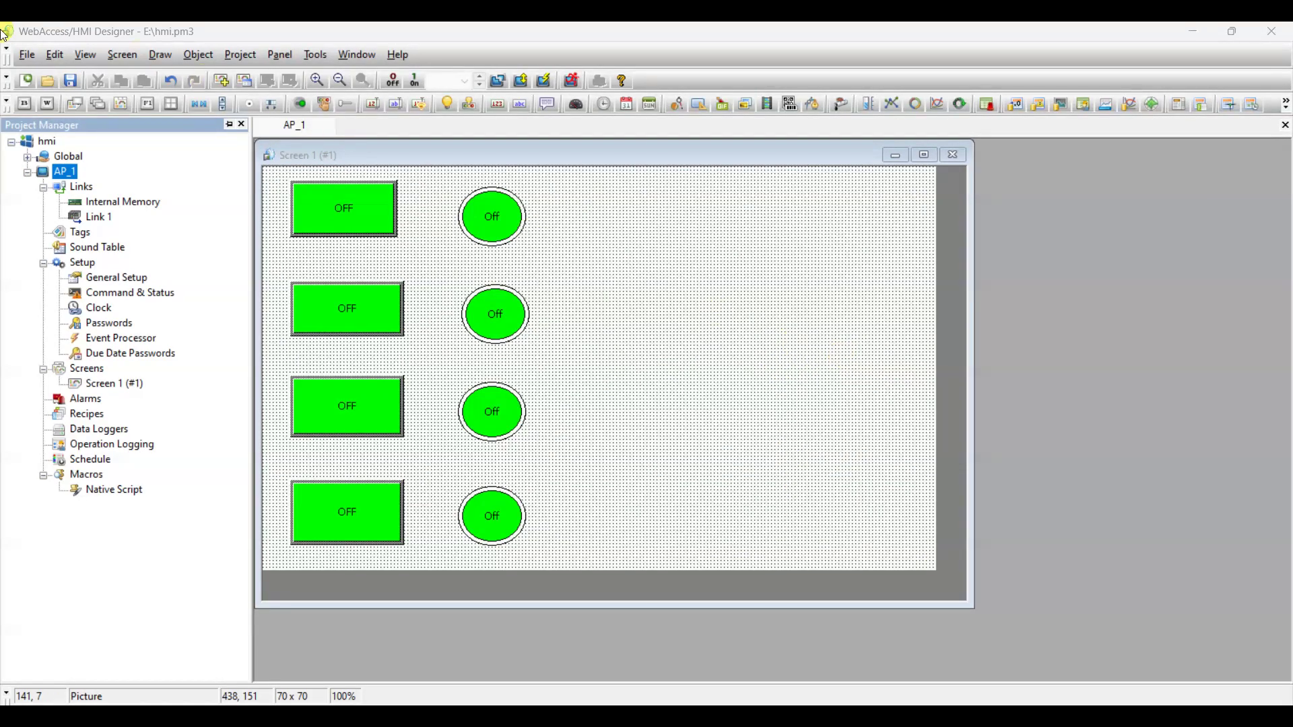
Place a new picture object on Screen 1 to the right of the lamps.
{"action": "left_click", "coordinate": [148, 58]}
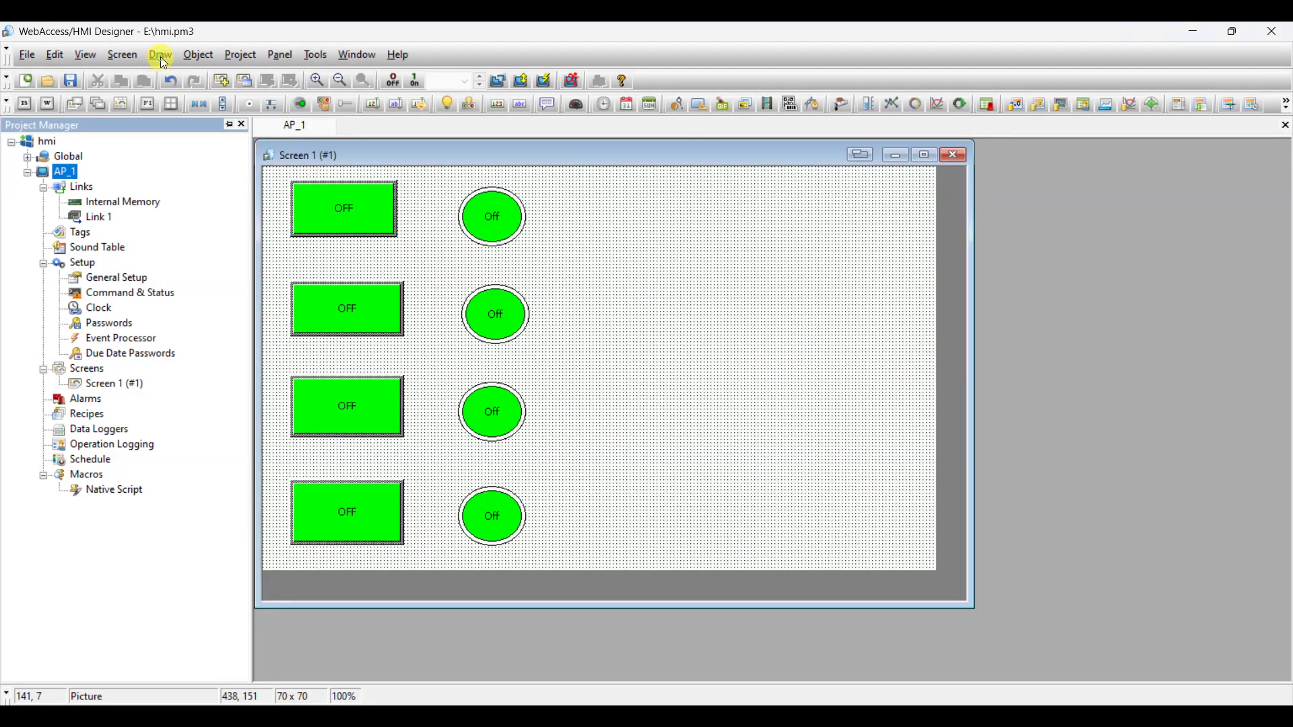
{"action": "left_click", "coordinate": [159, 56]}
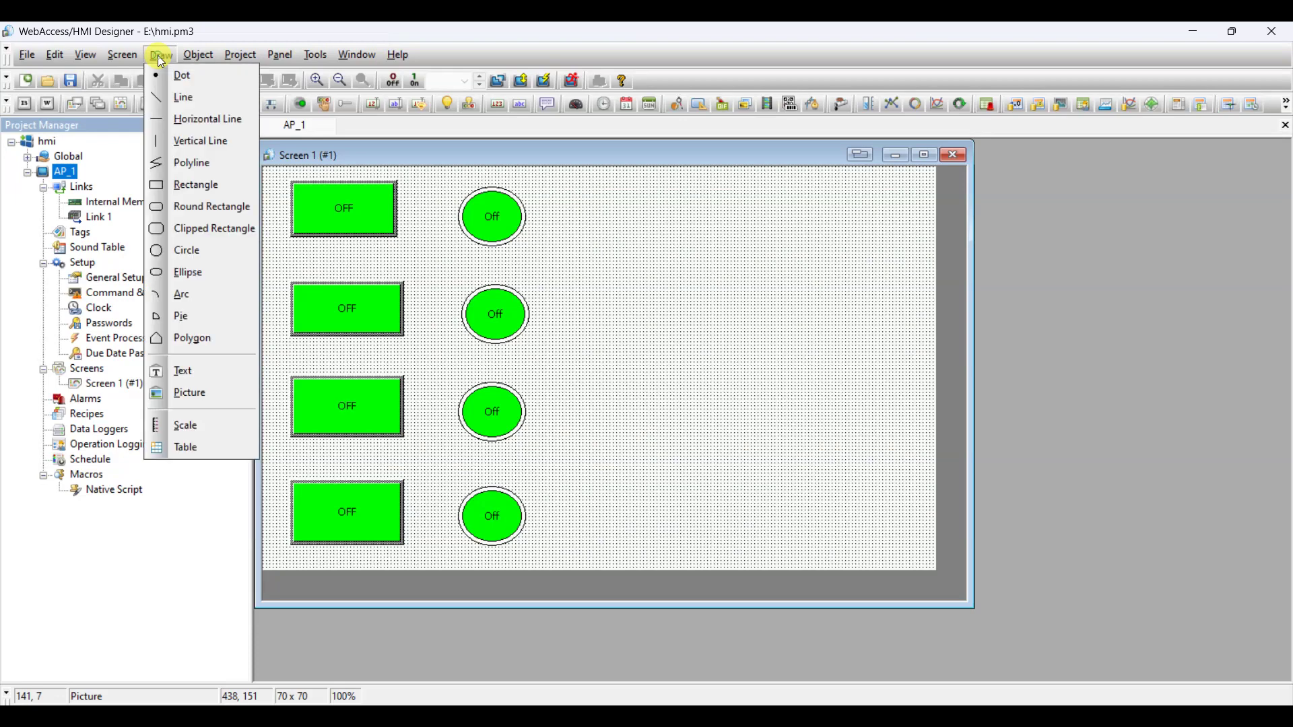
{"action": "left_click", "coordinate": [189, 392]}
{"action": "left_click", "coordinate": [596, 292]}
Load the Channel Logo image into the picture object with Fit to Object enabled.
{"action": "double_click", "coordinate": [622, 308]}
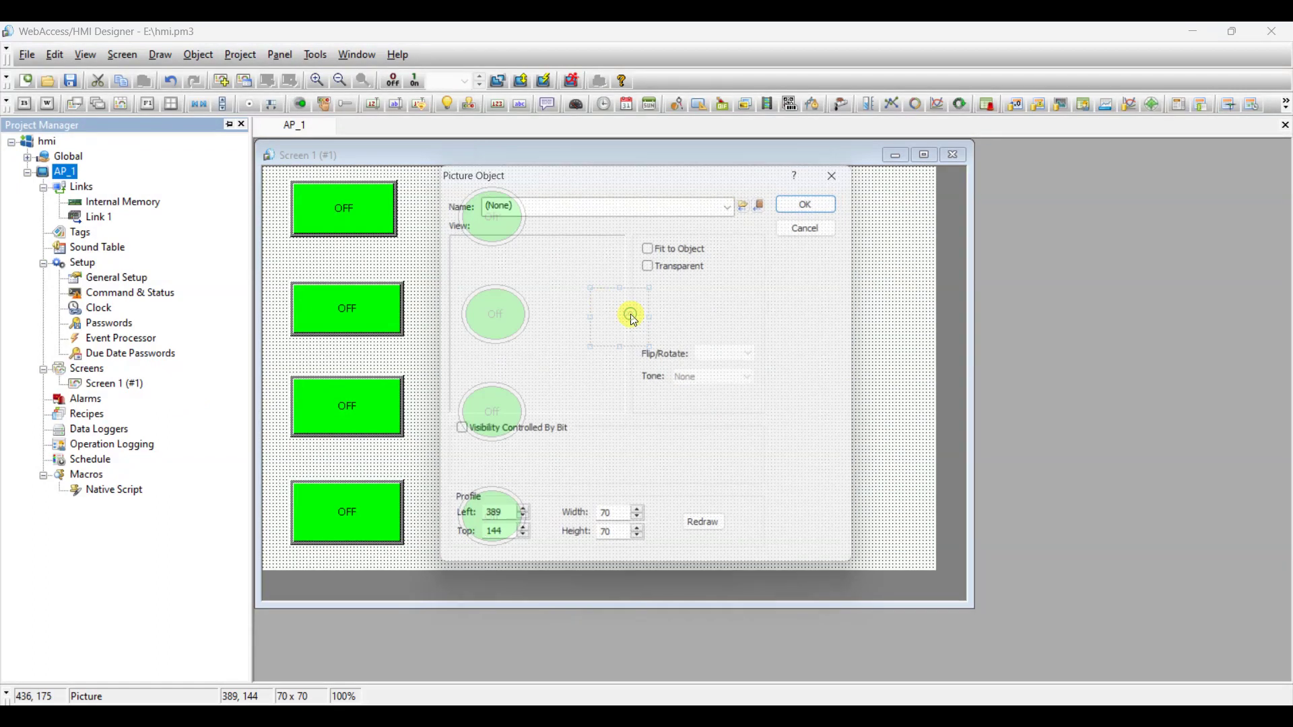
{"action": "left_click", "coordinate": [741, 203]}
{"action": "left_click", "coordinate": [581, 315]}
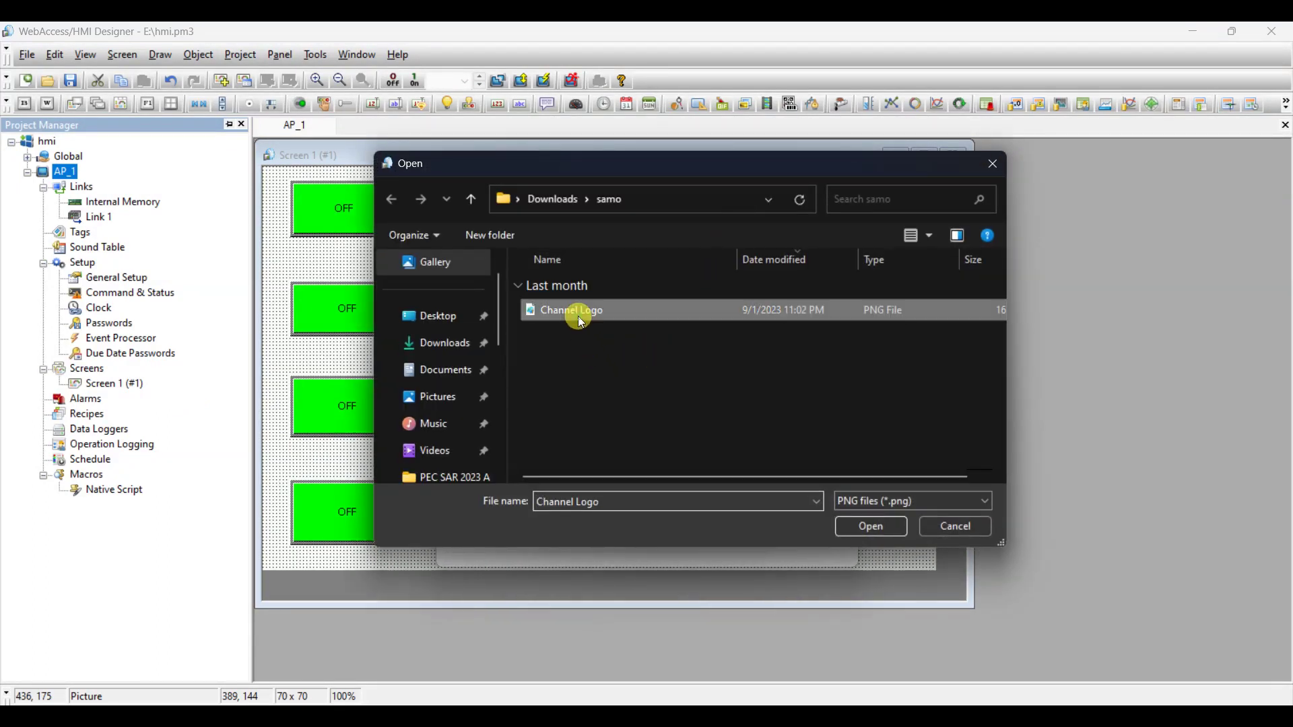
{"action": "left_click", "coordinate": [854, 528]}
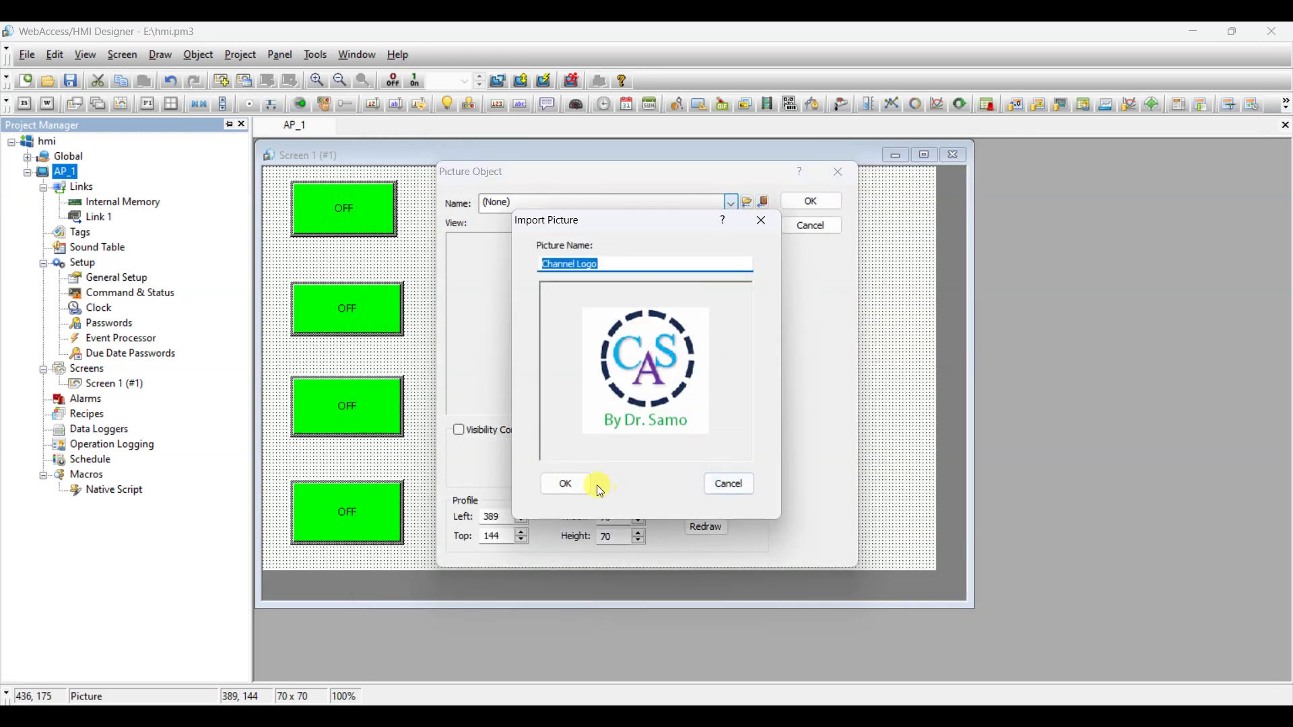
{"action": "left_click", "coordinate": [564, 484]}
{"action": "left_click", "coordinate": [650, 248]}
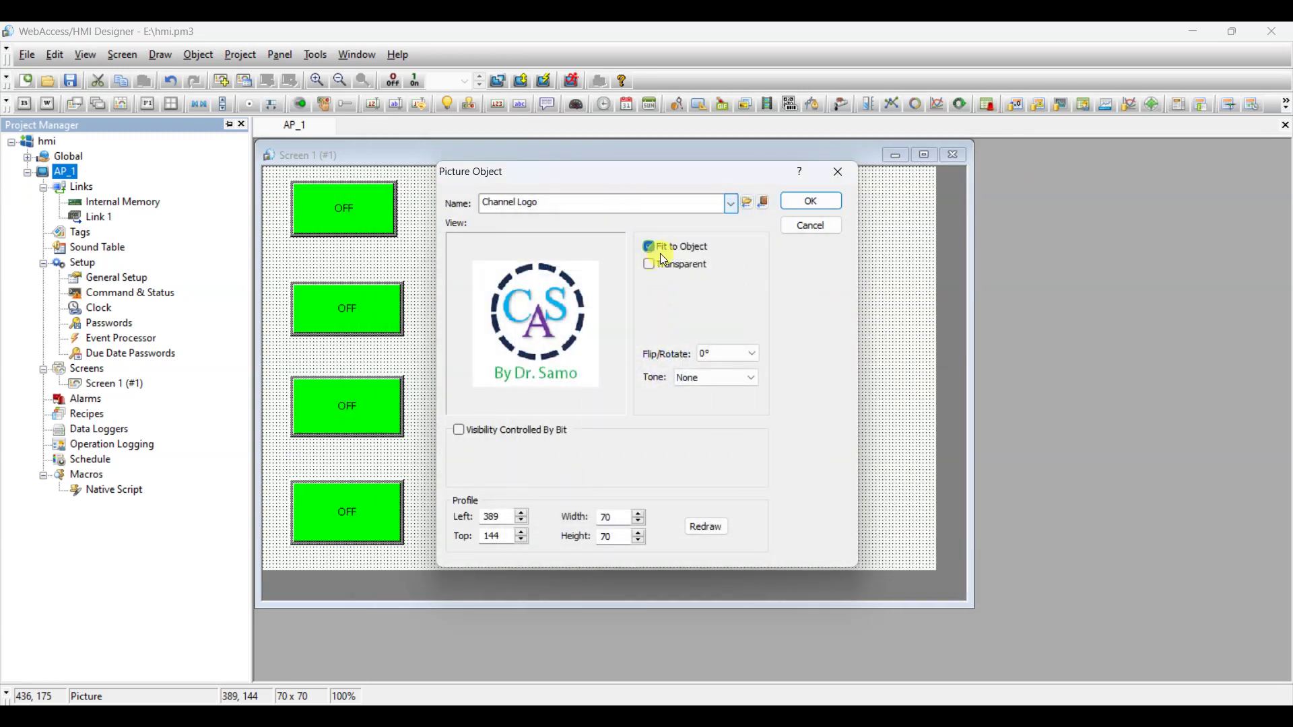
{"action": "left_click", "coordinate": [810, 201]}
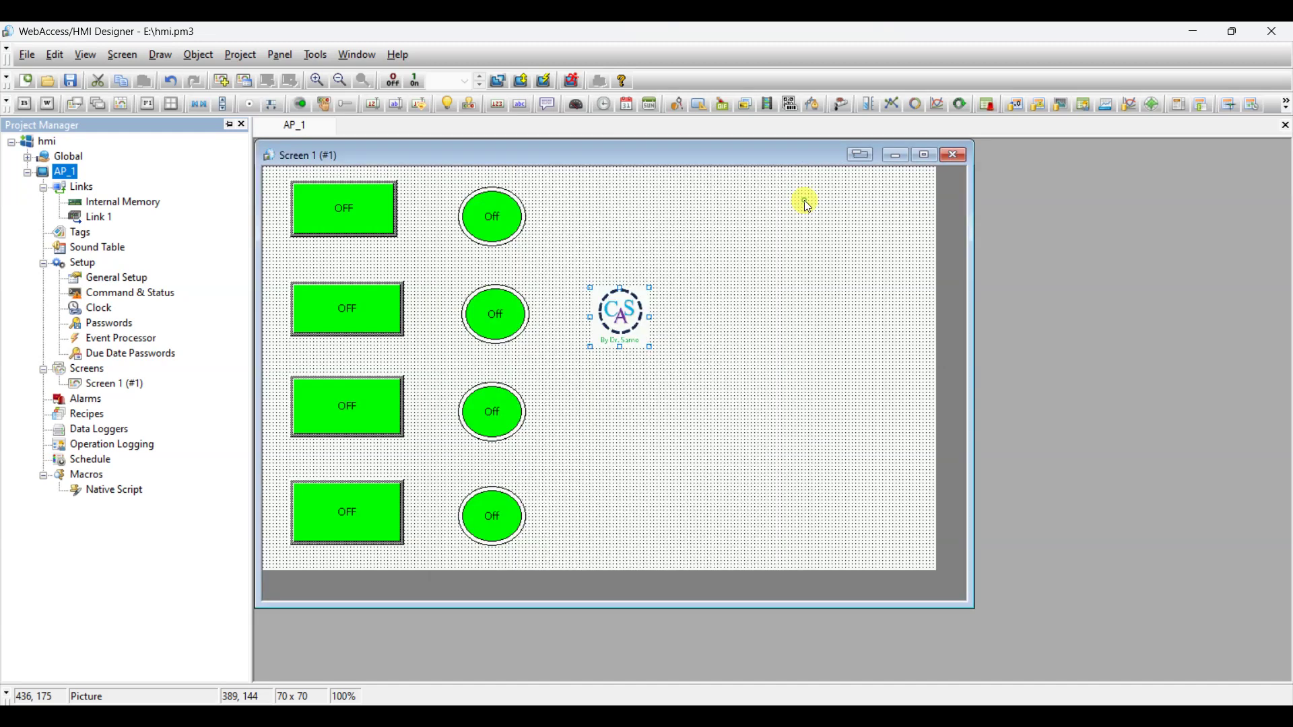
Enlarge the logo picture to about 343 x 328.
{"action": "left_click_drag", "start_coordinate": [678, 369], "coordinate": [816, 517]}
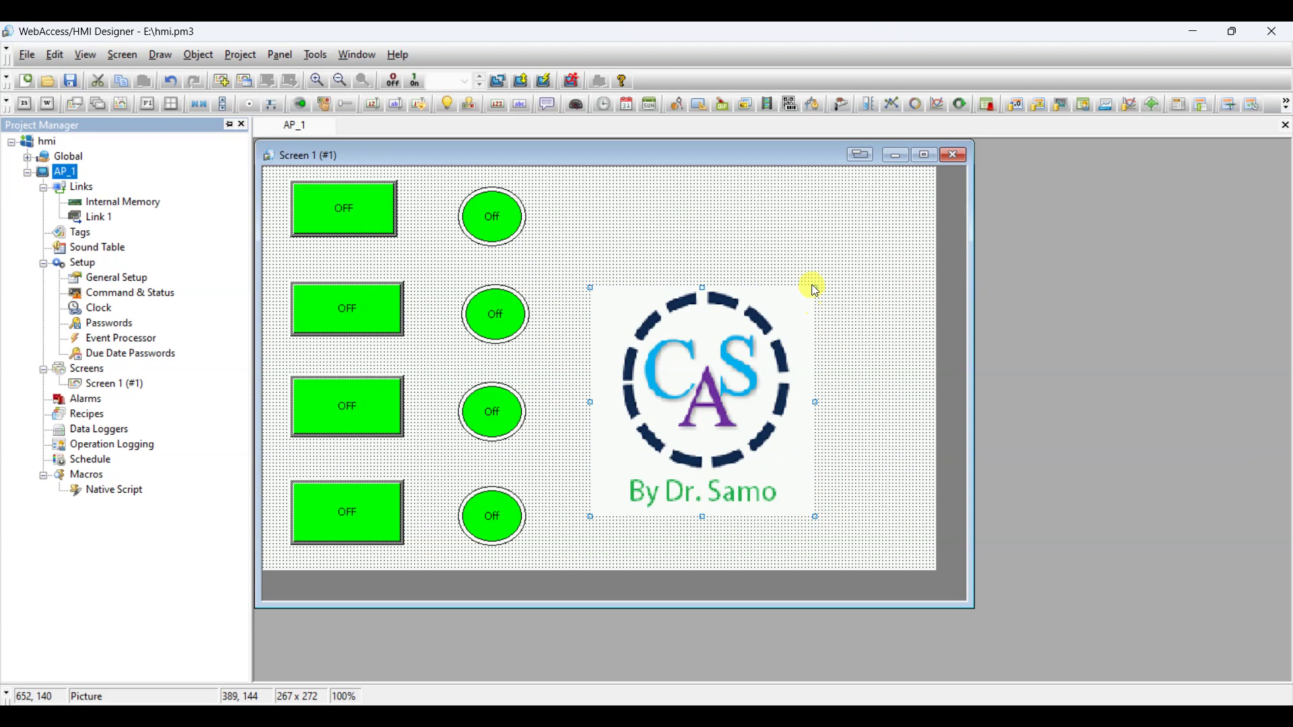
{"action": "left_click_drag", "start_coordinate": [815, 287], "coordinate": [878, 243]}
{"action": "left_click", "coordinate": [900, 282]}
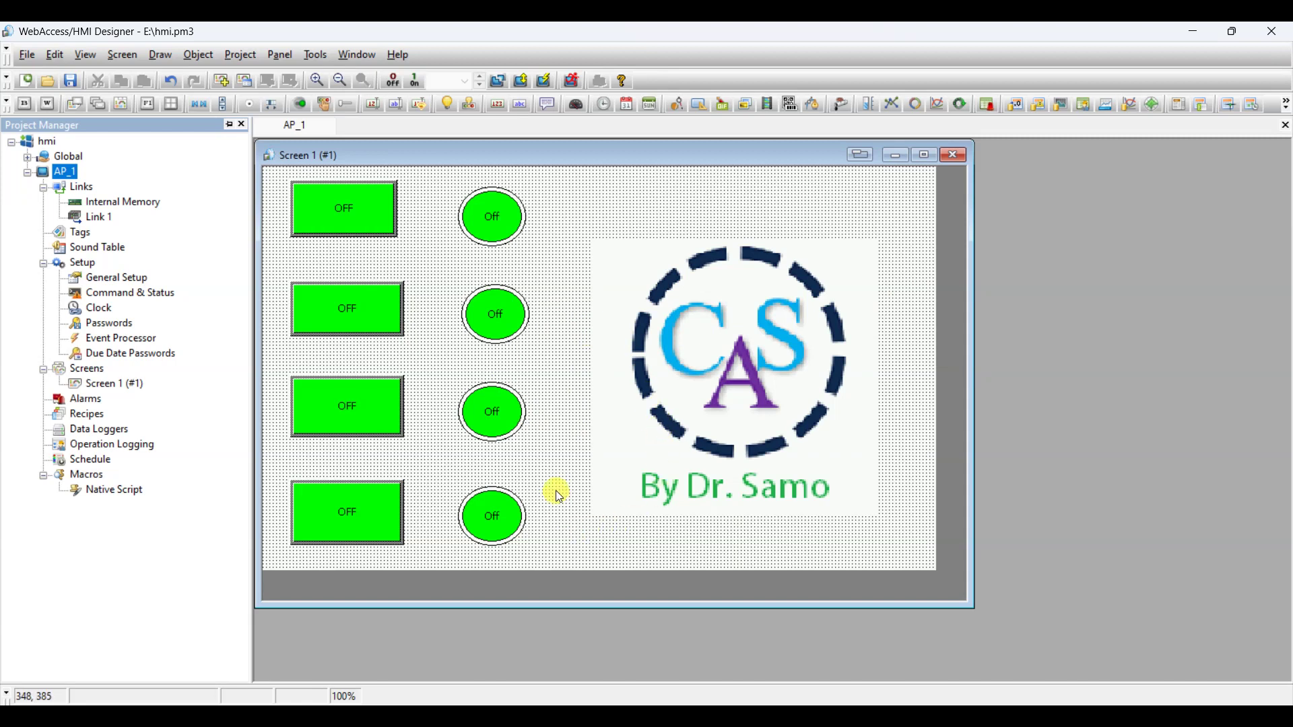
Compile and download the project to the panel over a USB link, closing once Completed.
{"action": "left_click", "coordinate": [521, 81]}
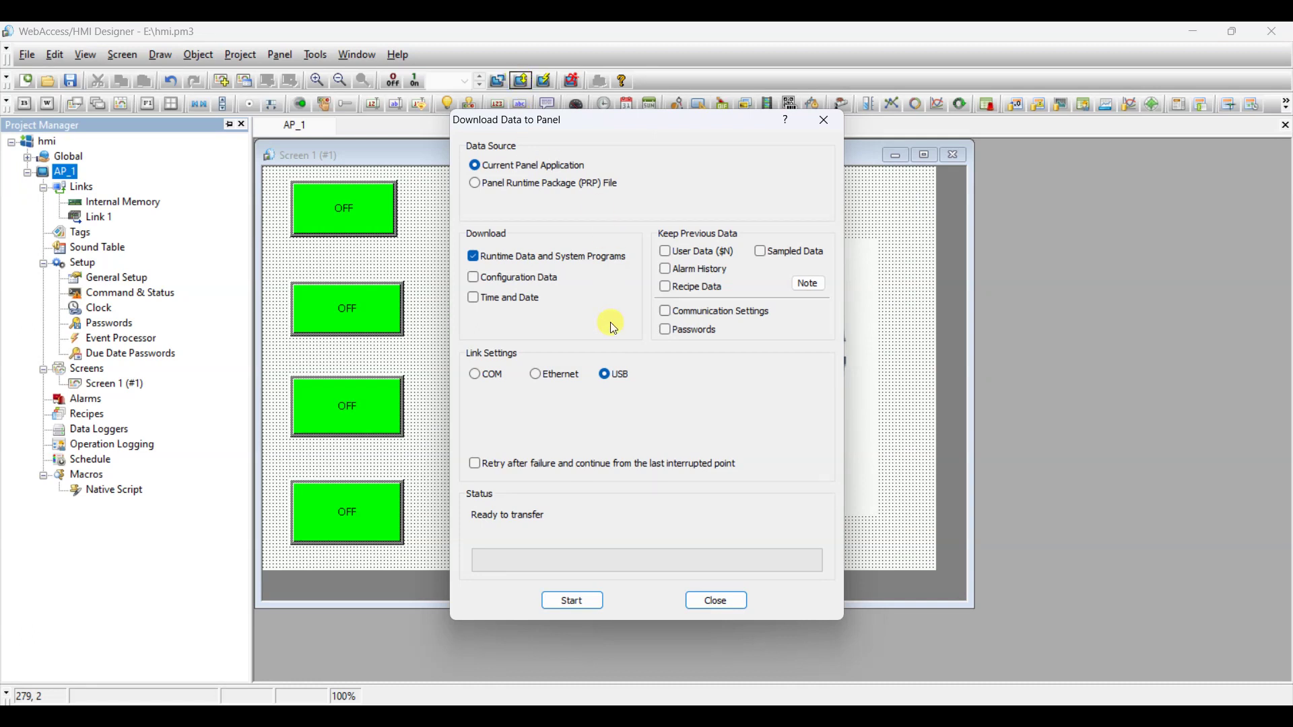
{"action": "left_click", "coordinate": [605, 373]}
{"action": "left_click", "coordinate": [572, 601]}
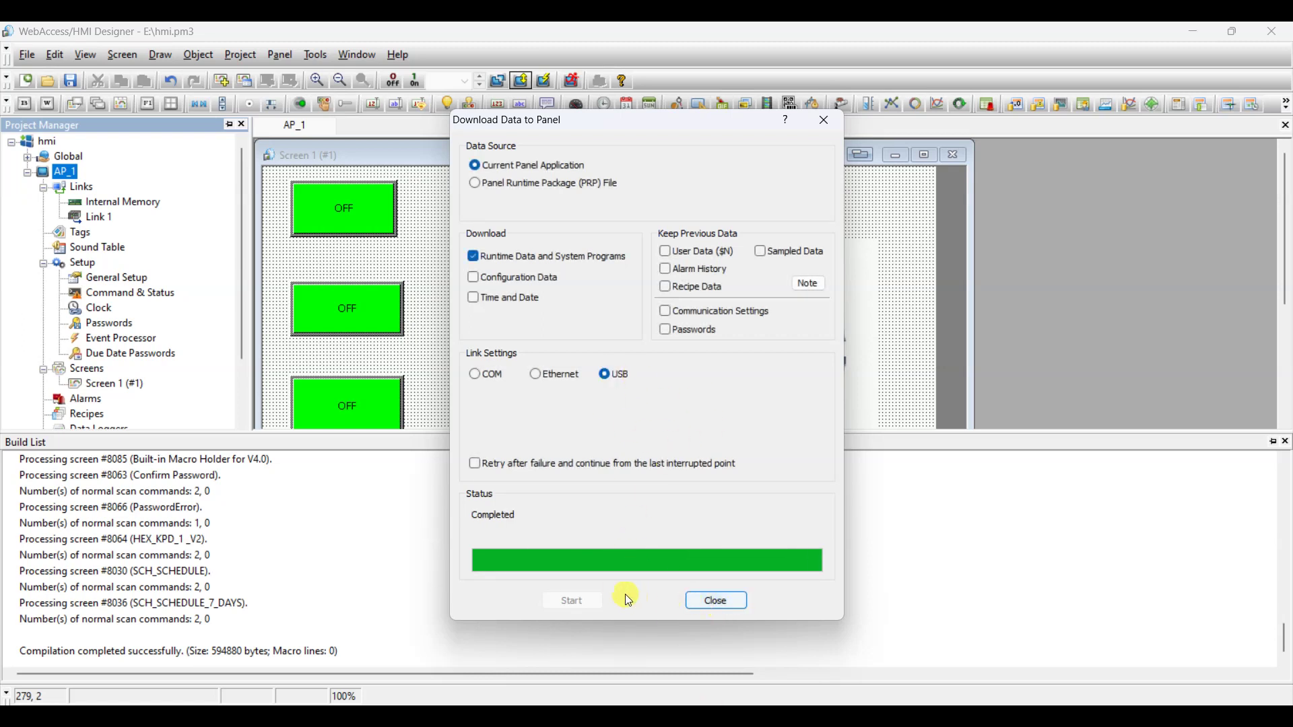
{"action": "left_click", "coordinate": [722, 602]}
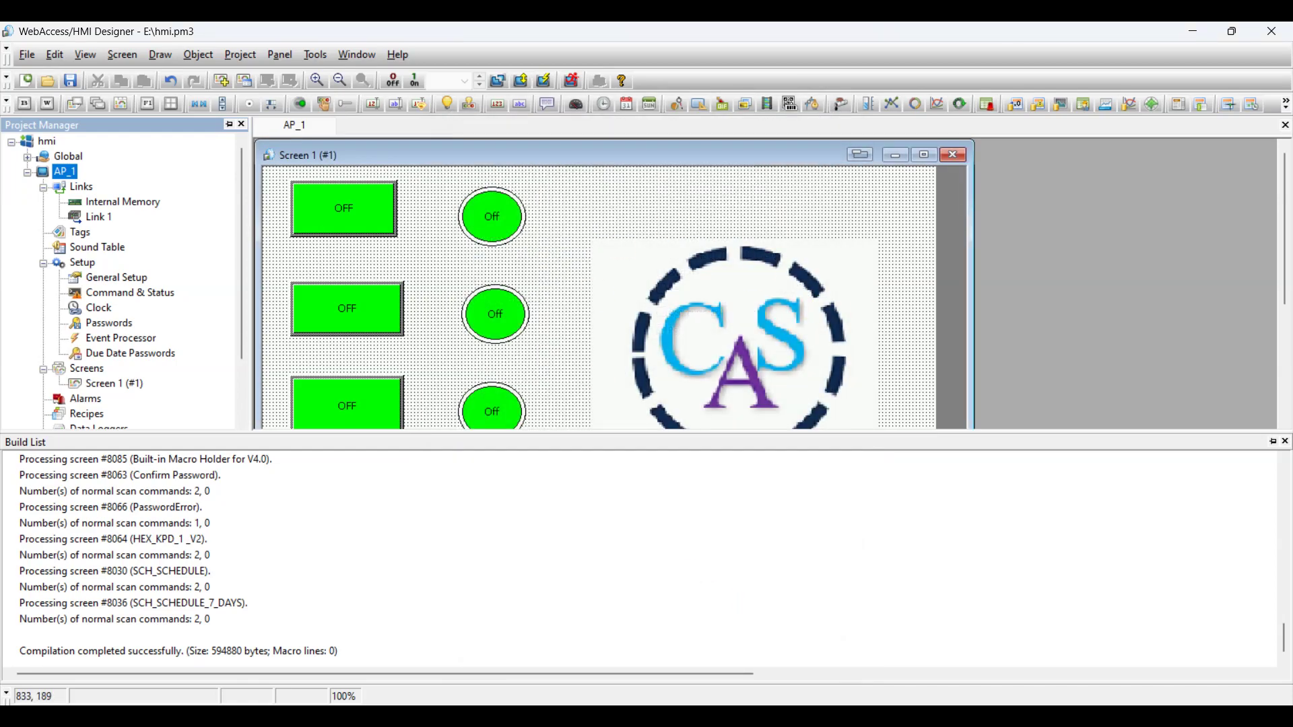